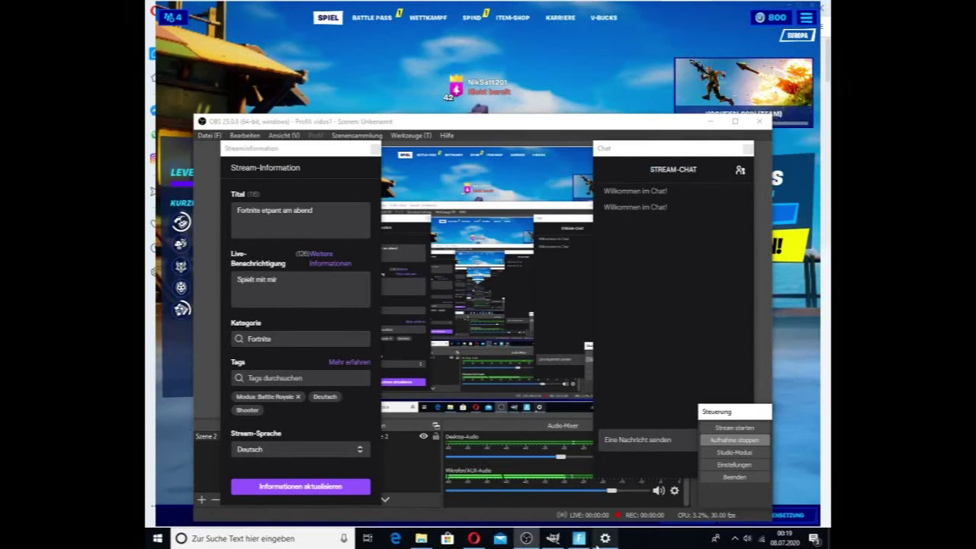
- Minimise GIMP and bring Fortnite forward with its hamburger menu and friends list open
left_click(556, 541)
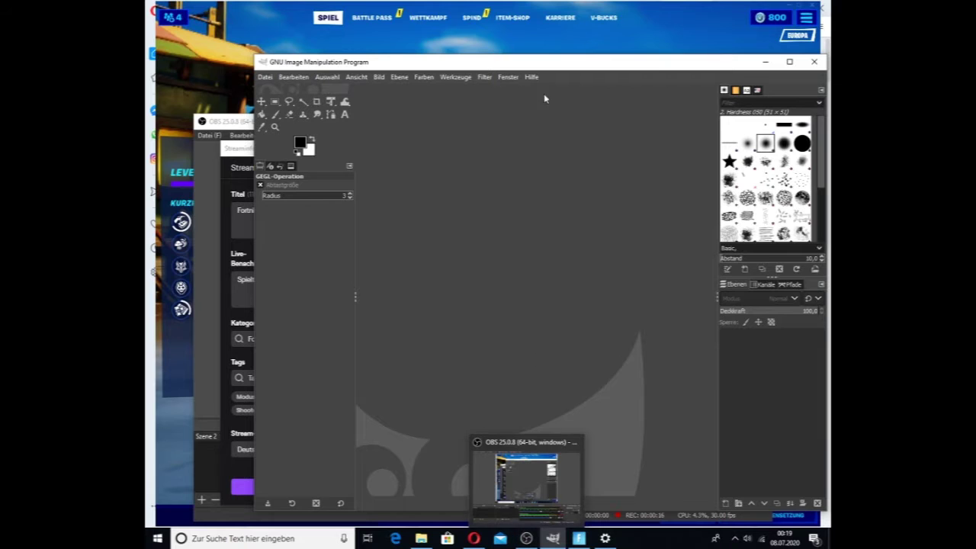
left_click(766, 62)
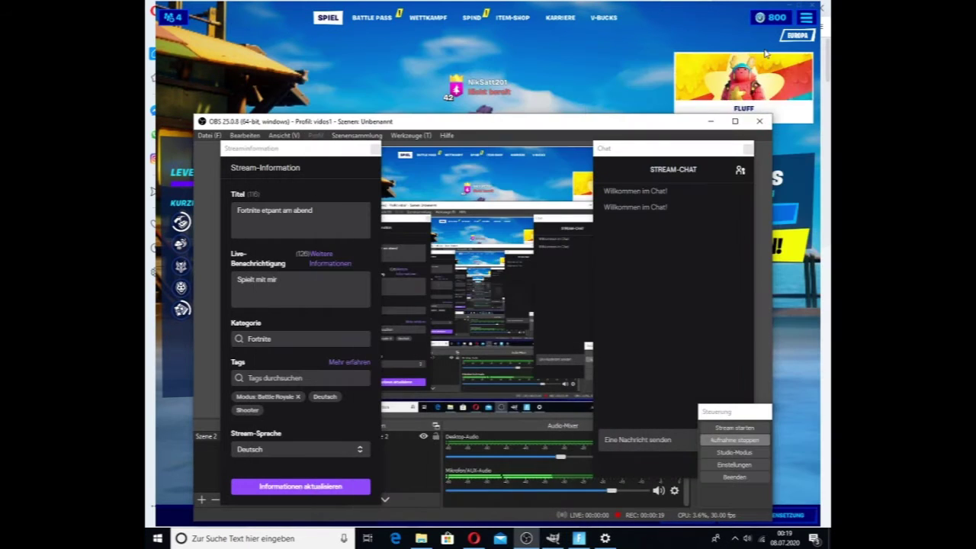
left_click(801, 27)
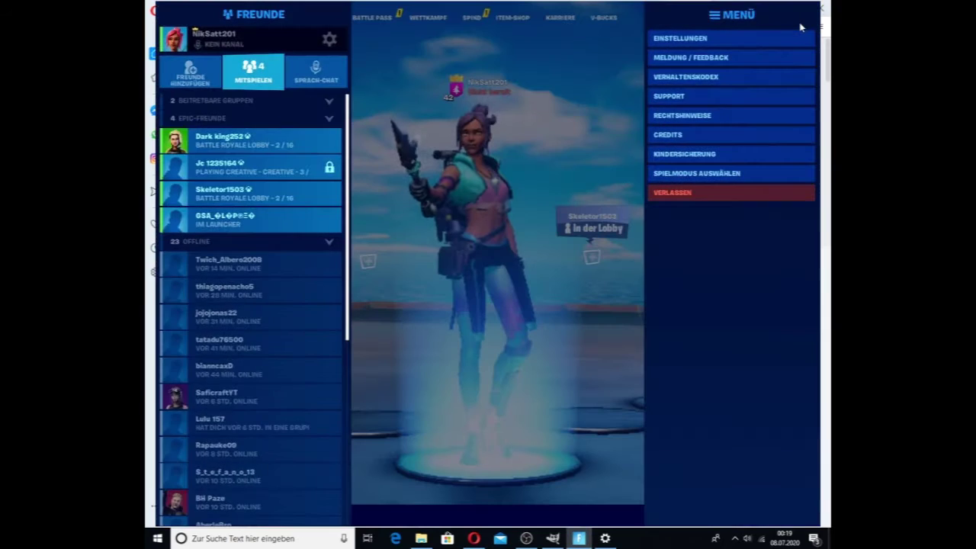
- Check the SPIEL settings and game mode selection in Fortnite, keeping Teams mode
left_click(721, 42)
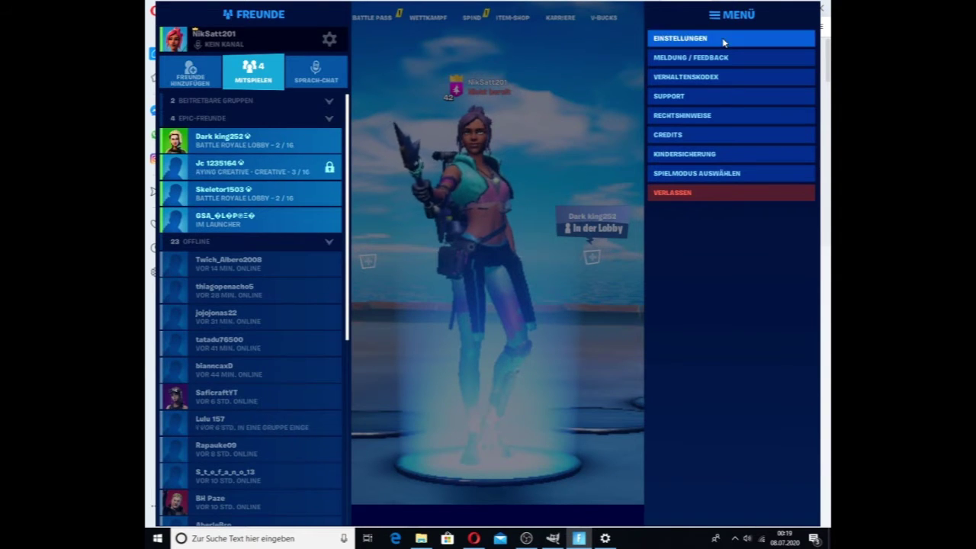
left_click(426, 14)
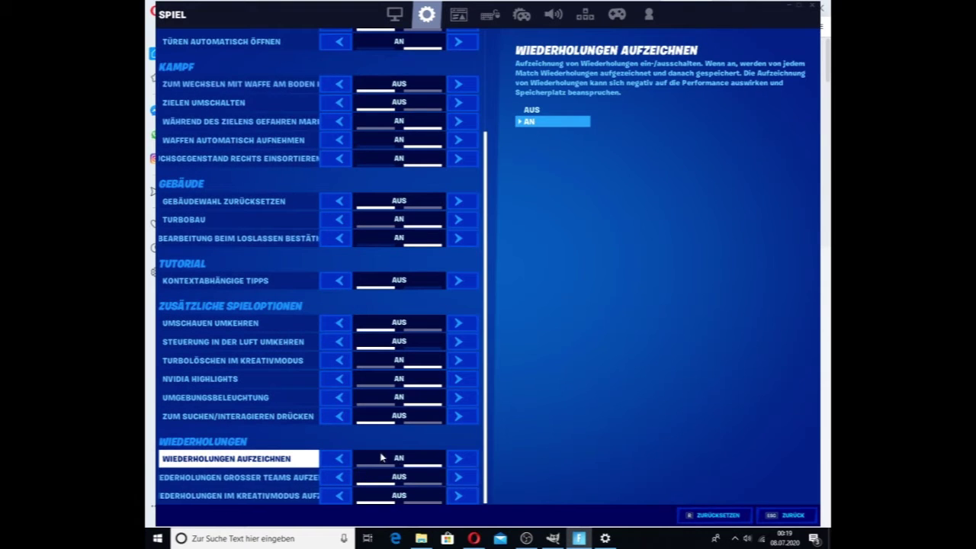
left_click(790, 517)
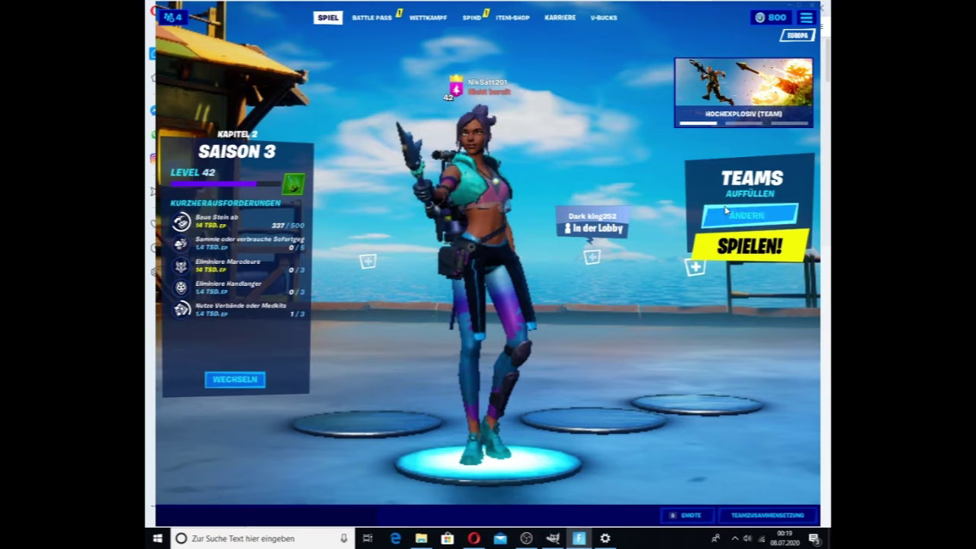
left_click(750, 215)
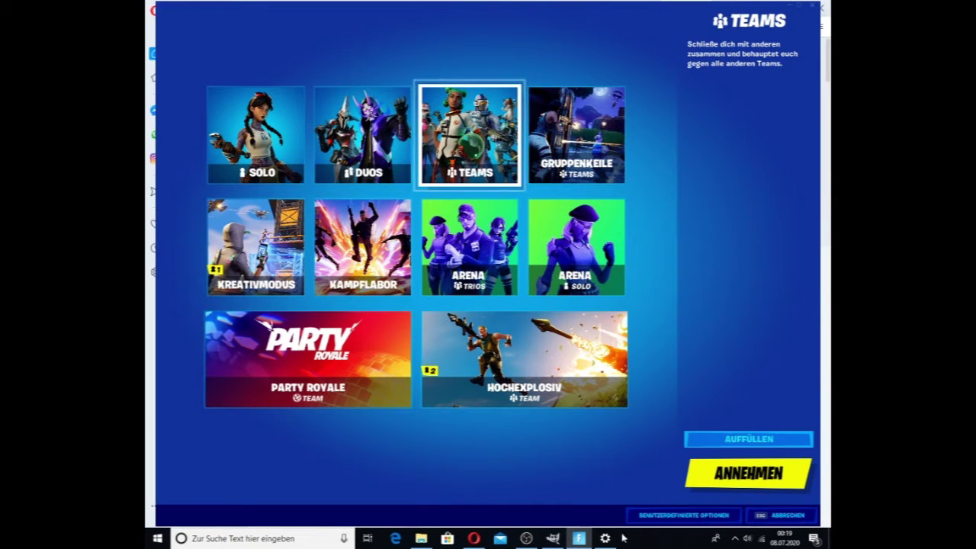
key("Escape")
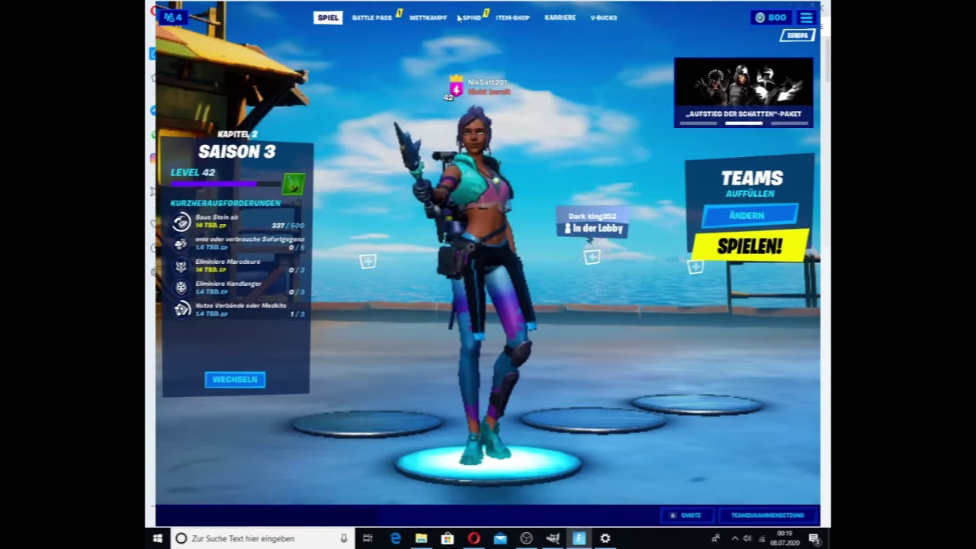
- Browse the Item-Shop and V-Bucks pages, ending on the KARRIERE Legacy timeline at level 142
left_click(516, 19)
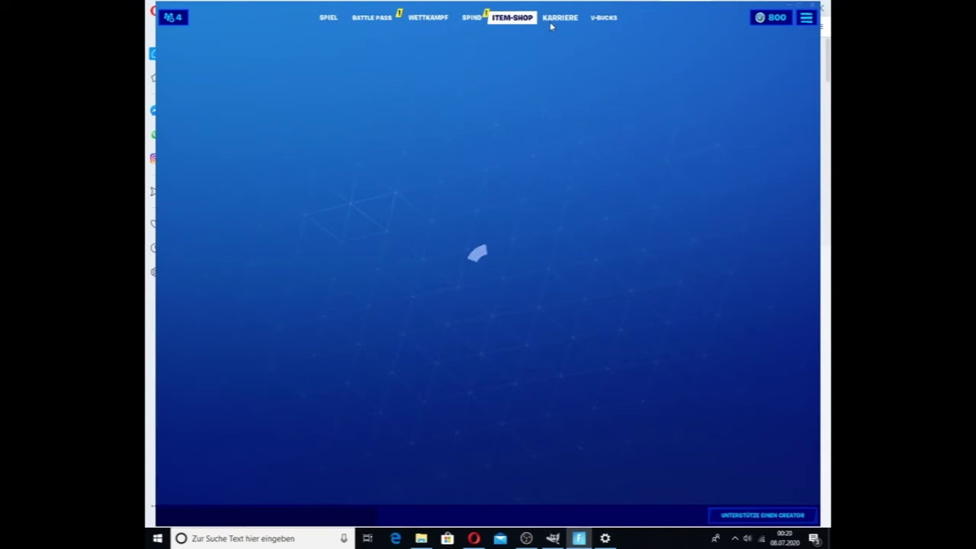
left_click(551, 43)
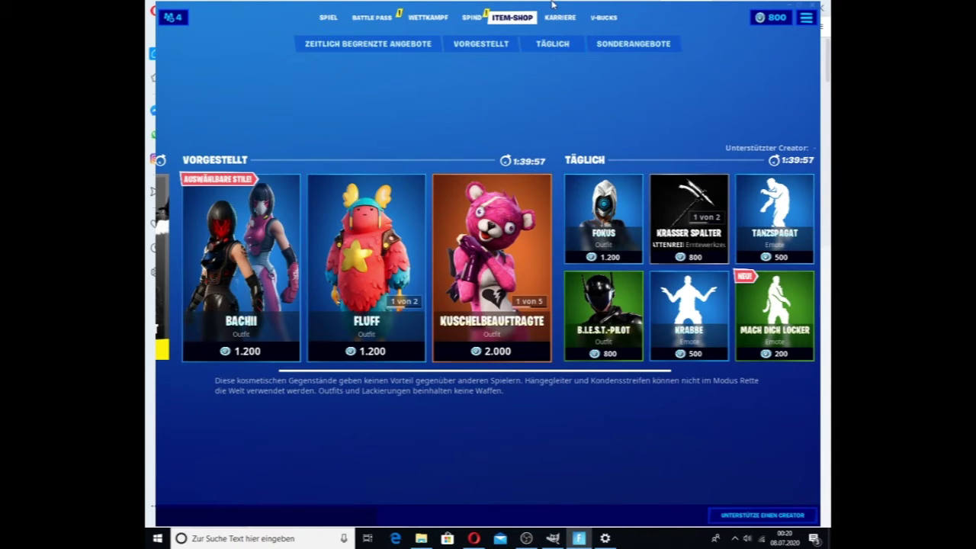
left_click(563, 17)
left_click(589, 19)
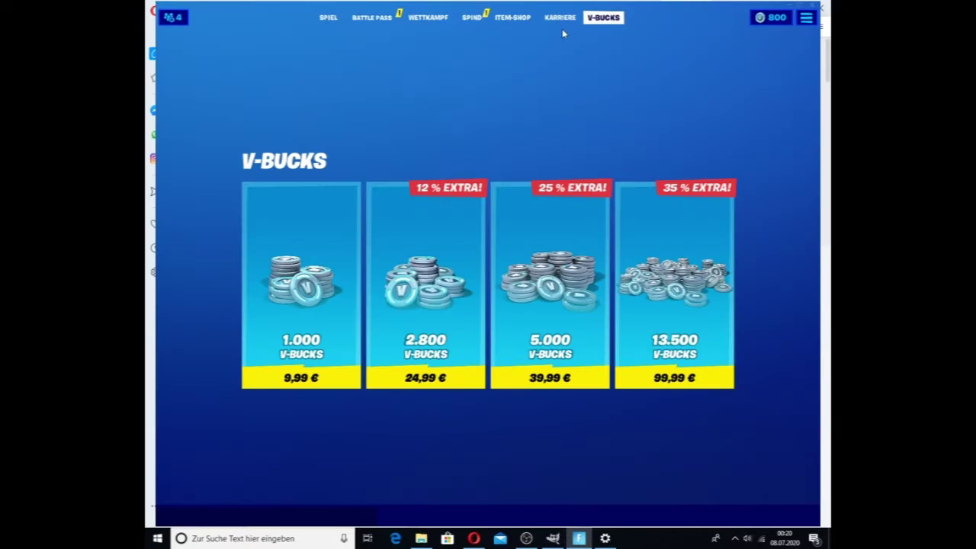
left_click(518, 19)
left_click(561, 18)
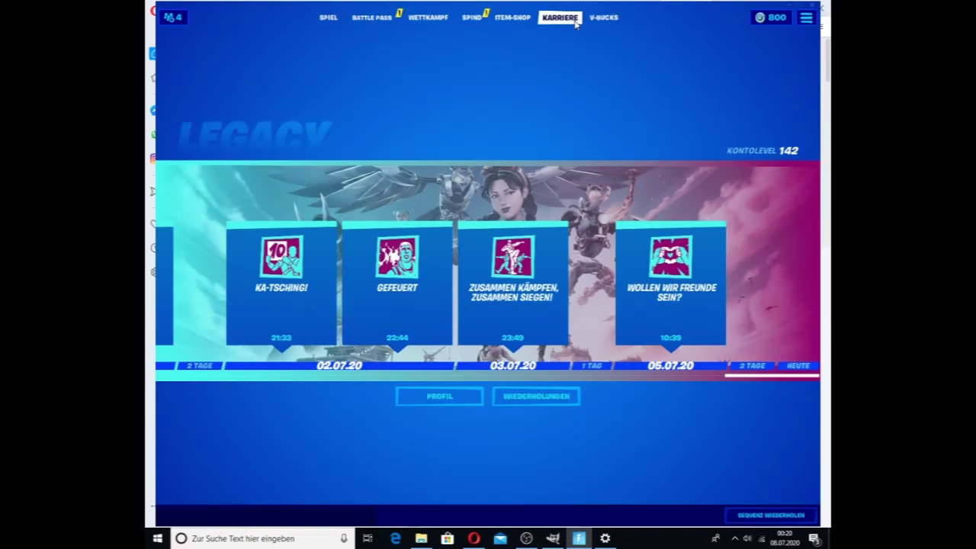
- Start a match replay and set its camera to Drohne frei (free drone)
left_click(525, 397)
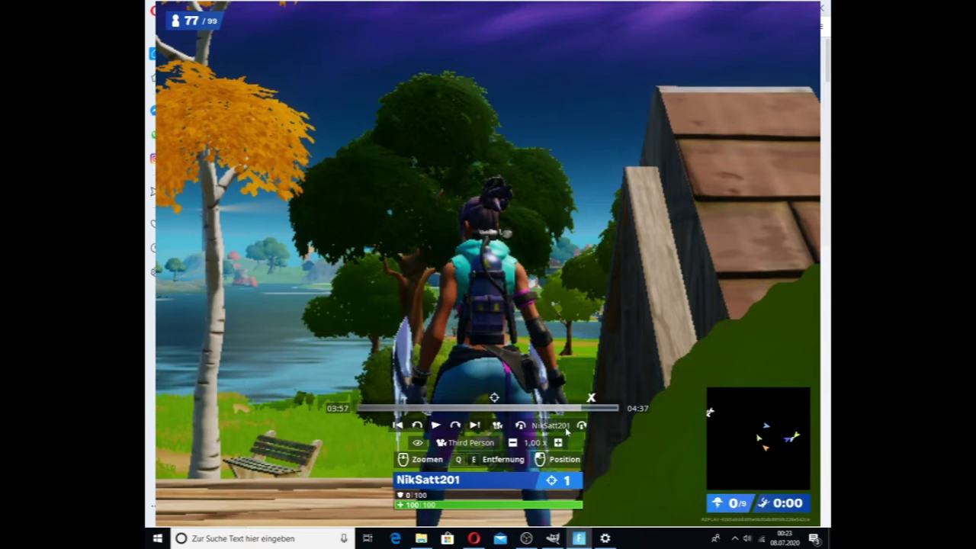
left_click(479, 452)
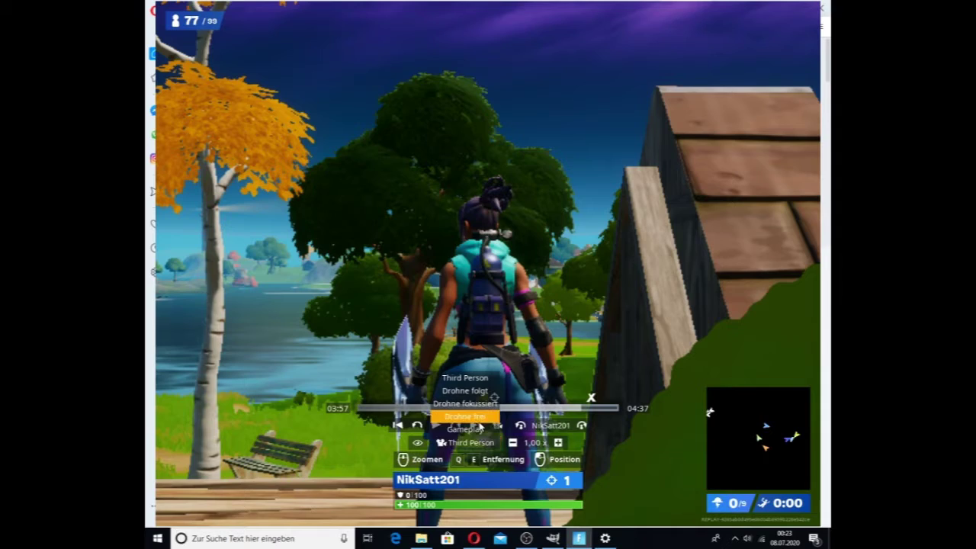
left_click(479, 416)
- Fly, tilt and zoom the drone camera to frame the river, hills and a large tree
key("w")
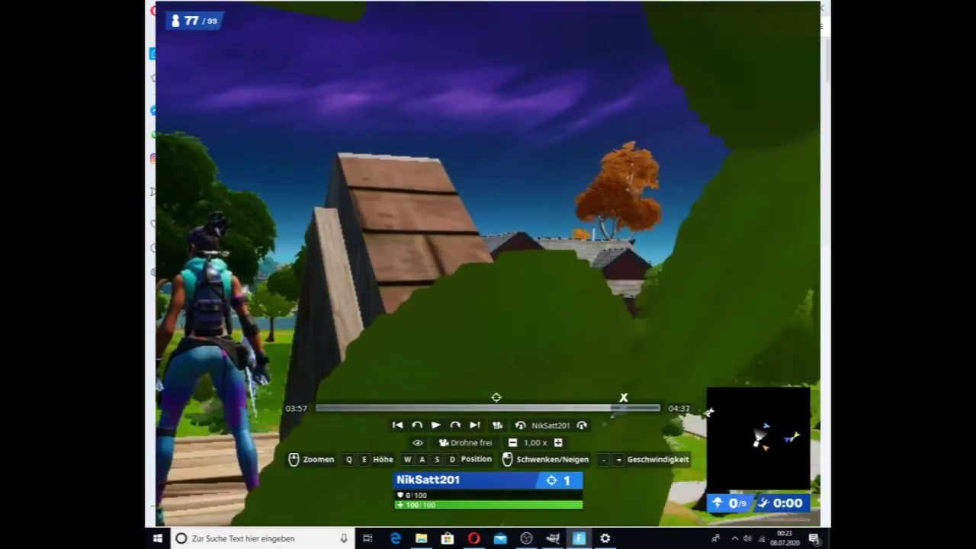
key("a")
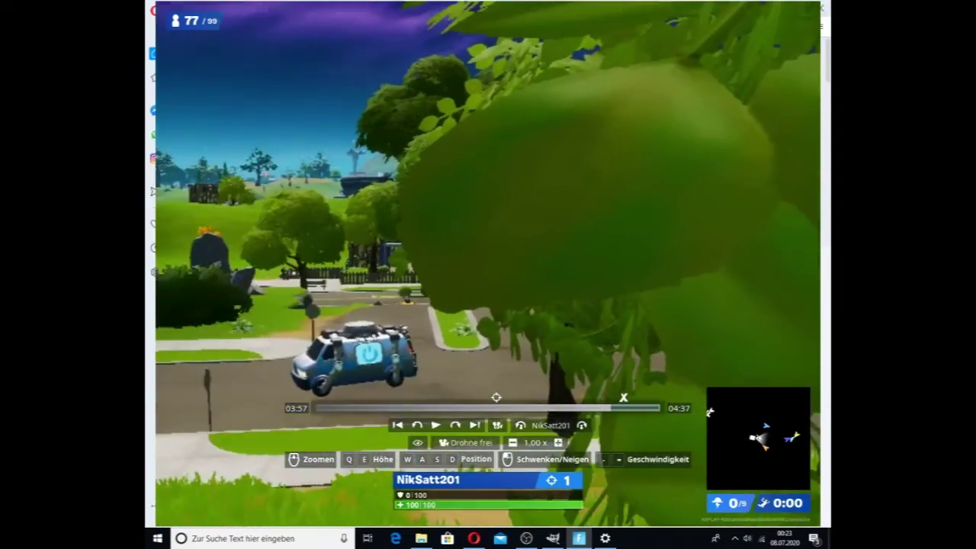
scroll(481, 296, "up", 5)
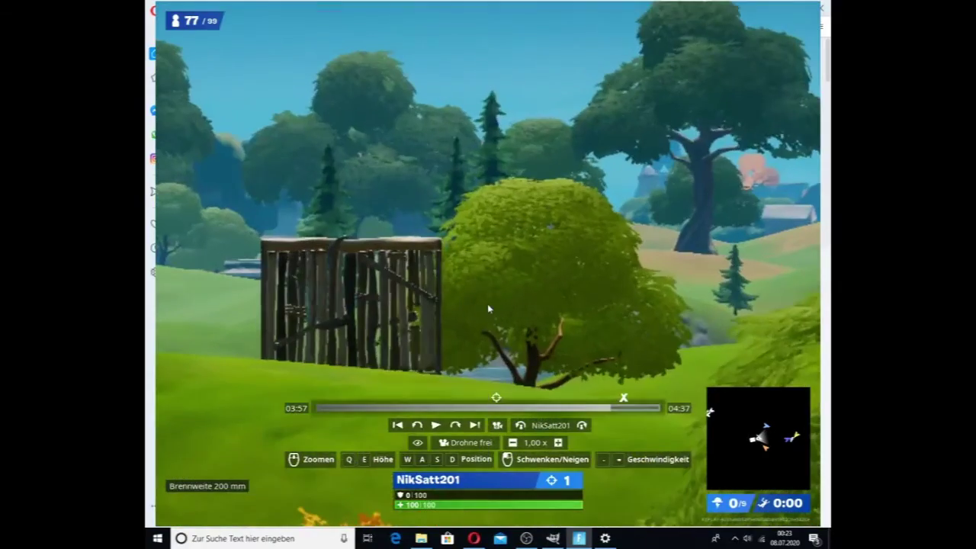
left_click_drag(487, 304, 458, 358)
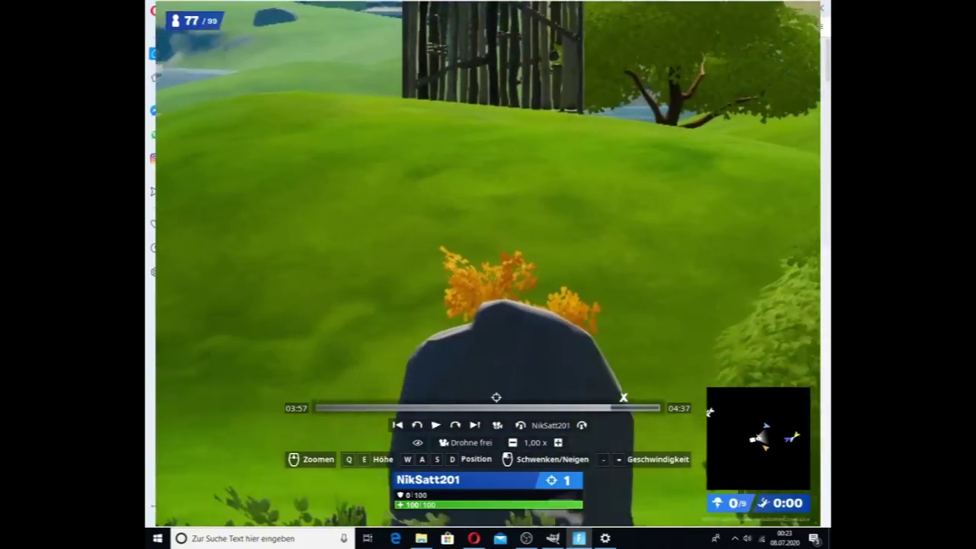
scroll(501, 282, "down", 5)
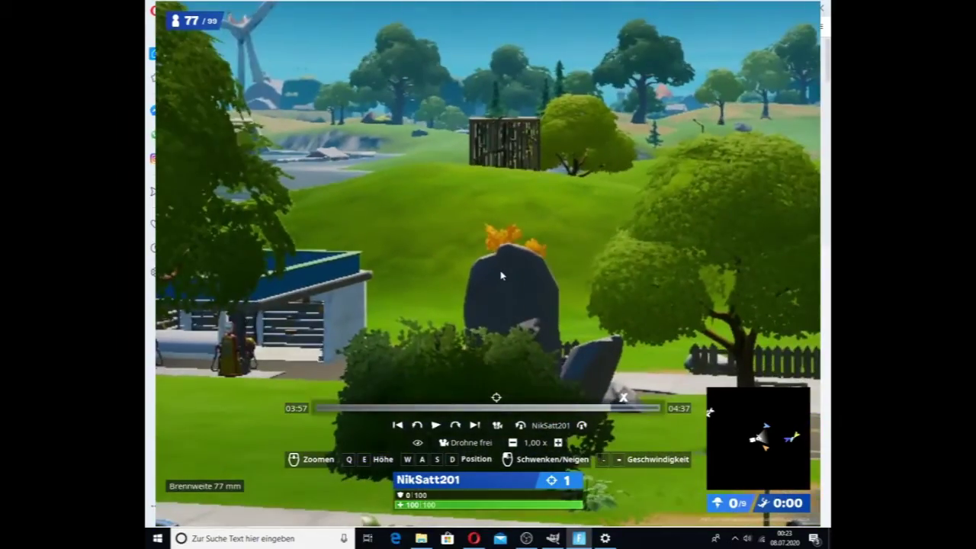
left_click_drag(501, 282, 471, 242)
scroll(504, 264, "up", 5)
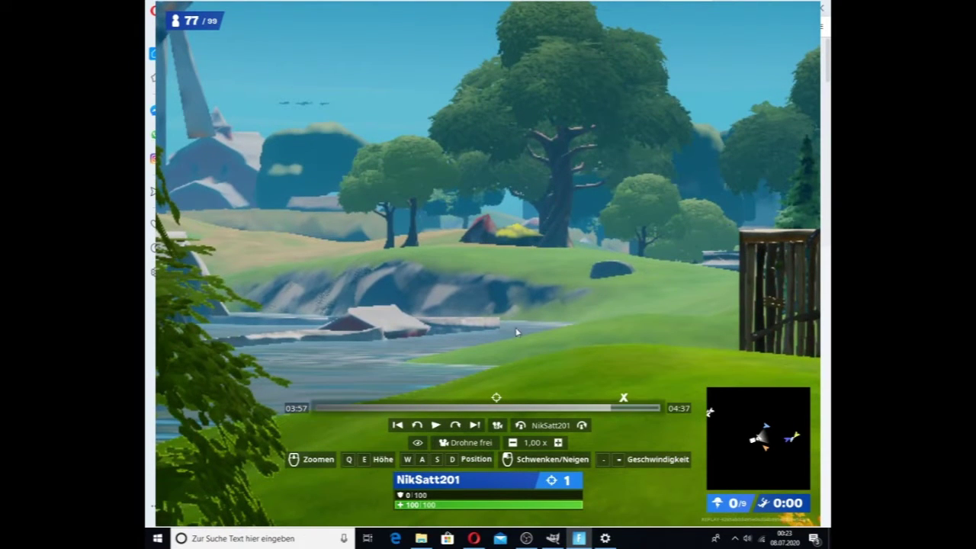
- Hide the replay HUD for a clean landscape shot and switch back to GIMP
left_click(418, 445)
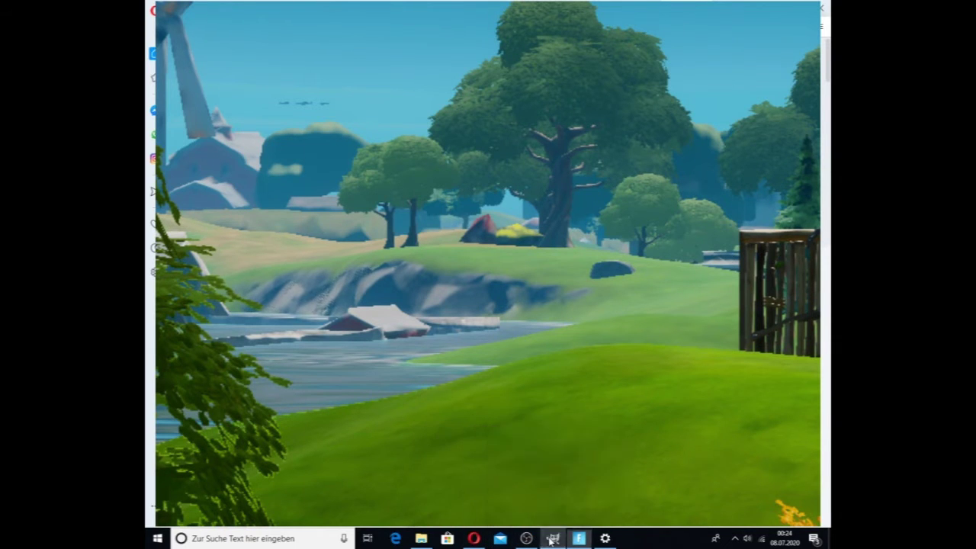
left_click(552, 540)
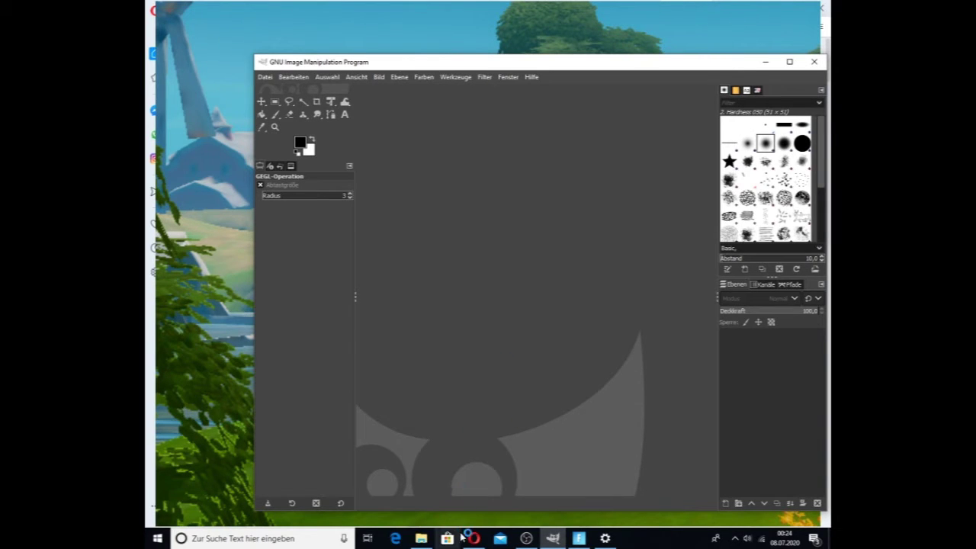
- Open Bilder > Bildschirmfotos in File Explorer and drag Screenshot (6) onto GIMP
left_click(421, 539)
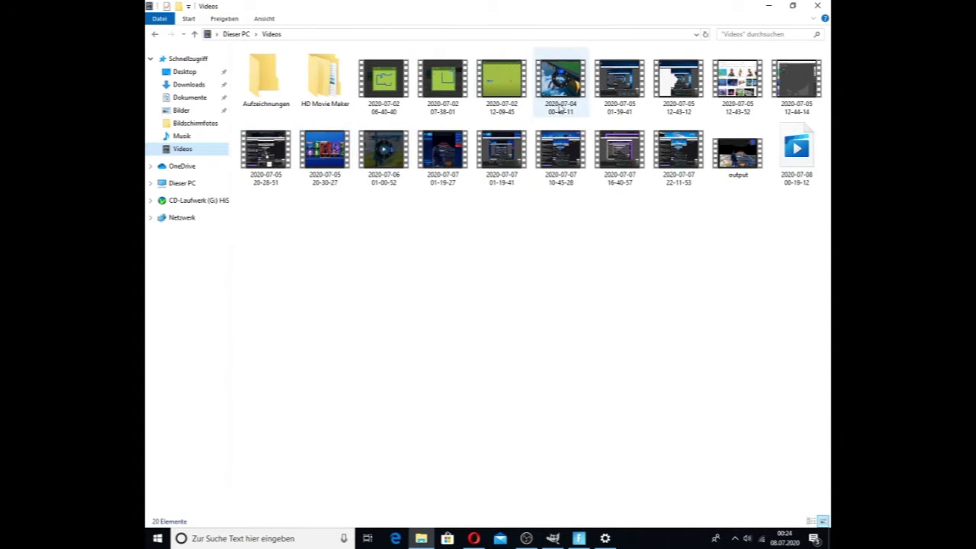
left_click(181, 110)
double_click(284, 86)
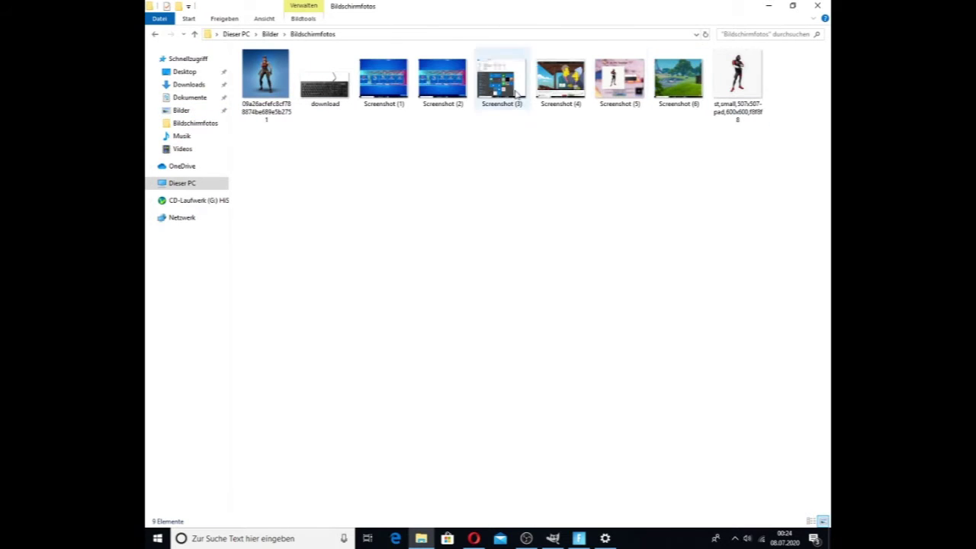
mouse_move(693, 81)
left_mouse_down()
mouse_move(557, 540)
mouse_move(536, 382)
left_mouse_up()
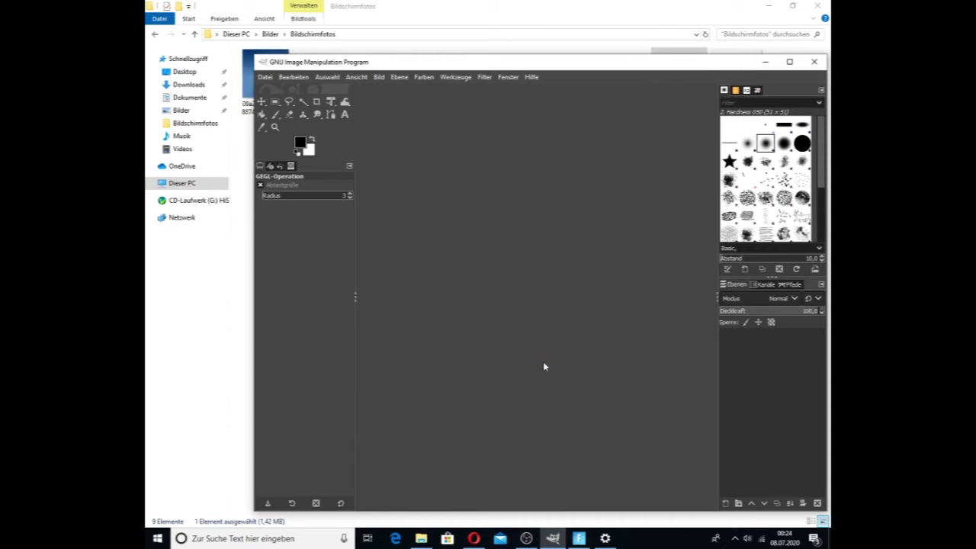
left_click(543, 324)
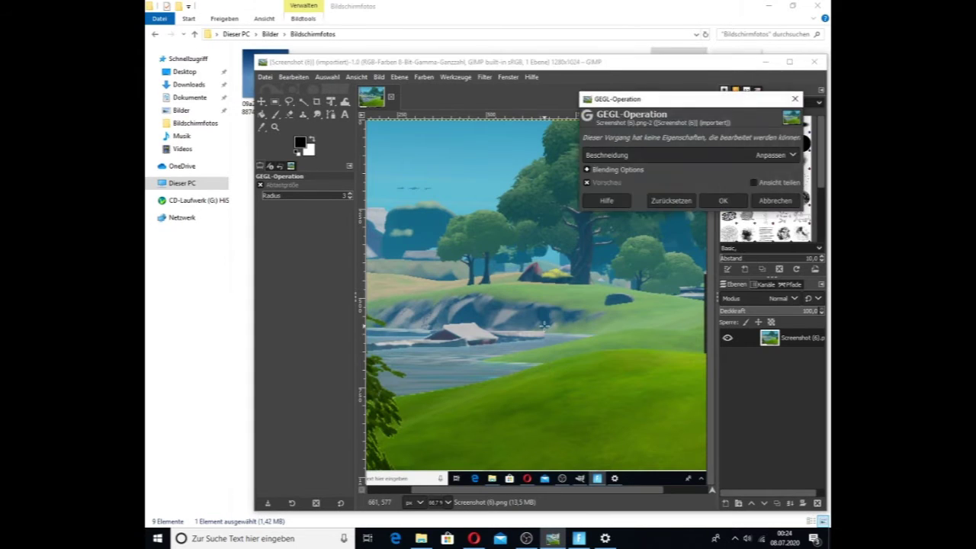
left_click(709, 202)
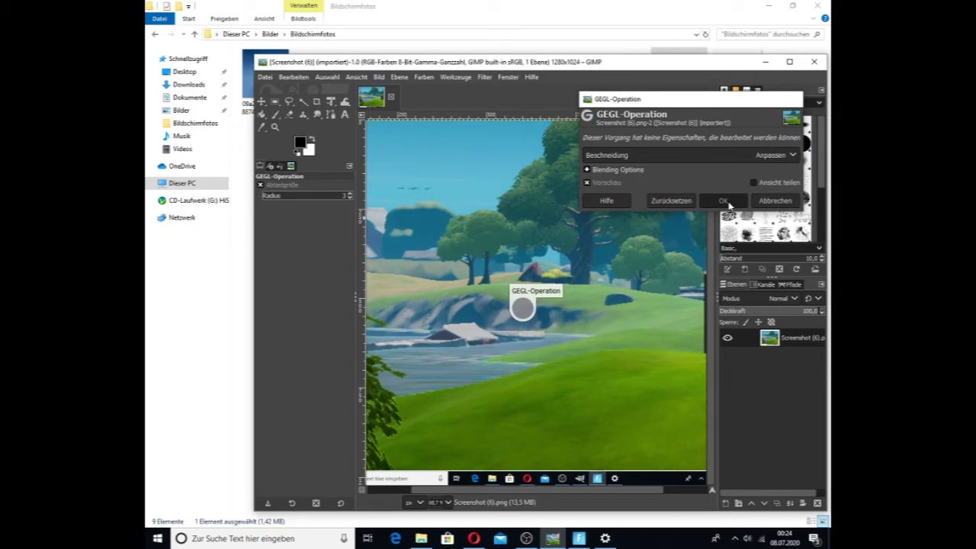
left_click(572, 264)
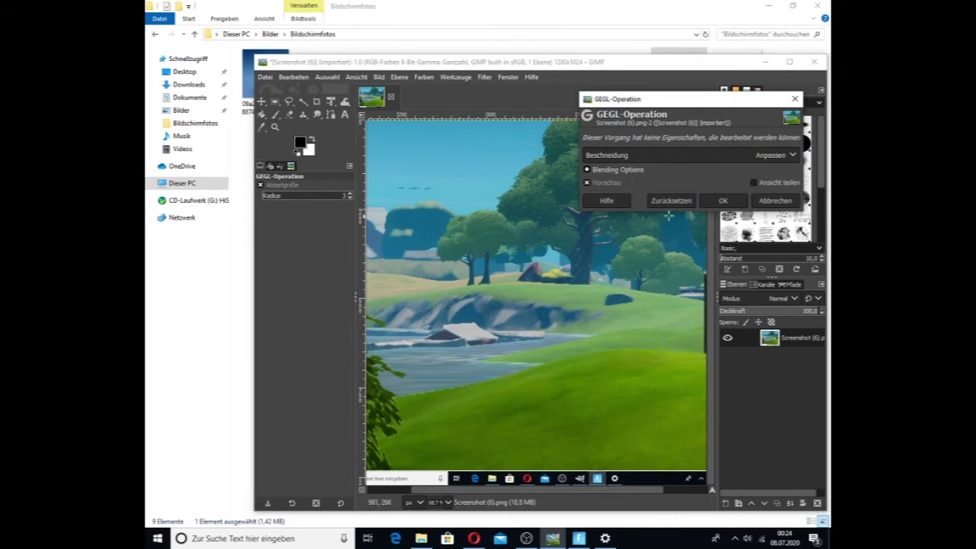
left_click(723, 202)
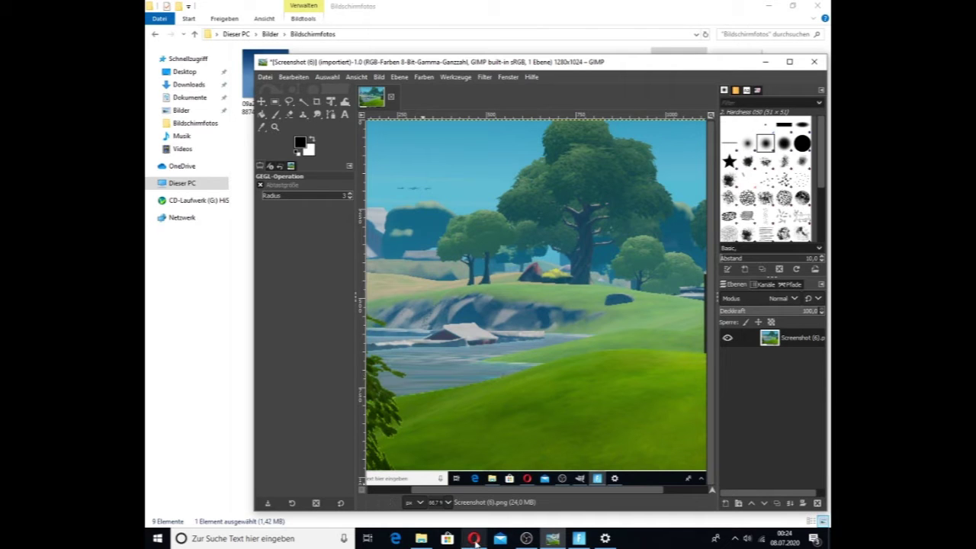
- Search Google Images for 'fortnite stella skin' in Opera
left_click(473, 538)
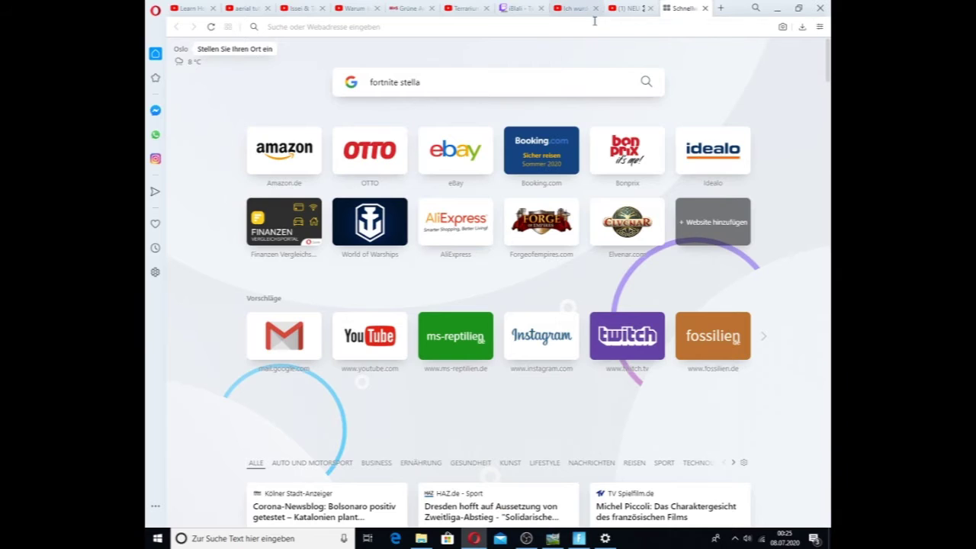
key("ctrl+a")
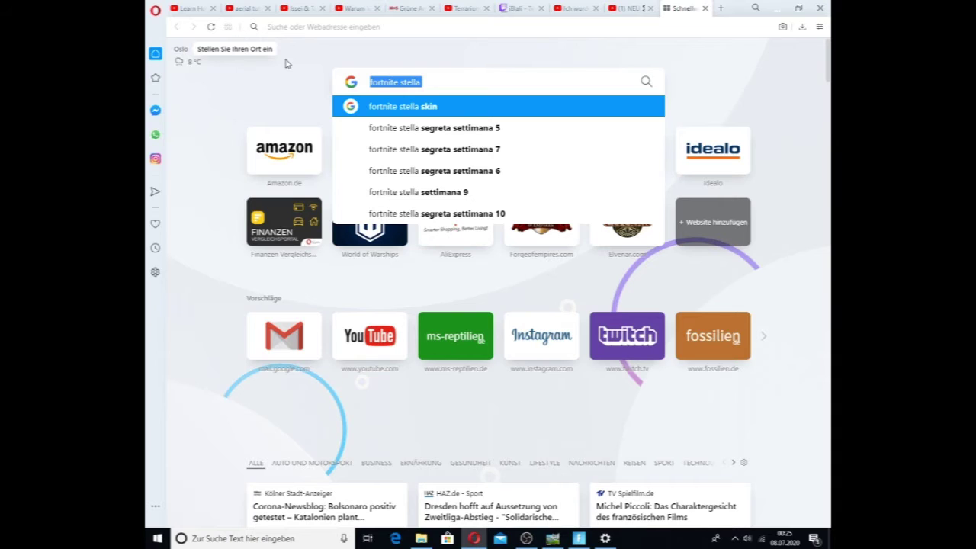
left_click(419, 115)
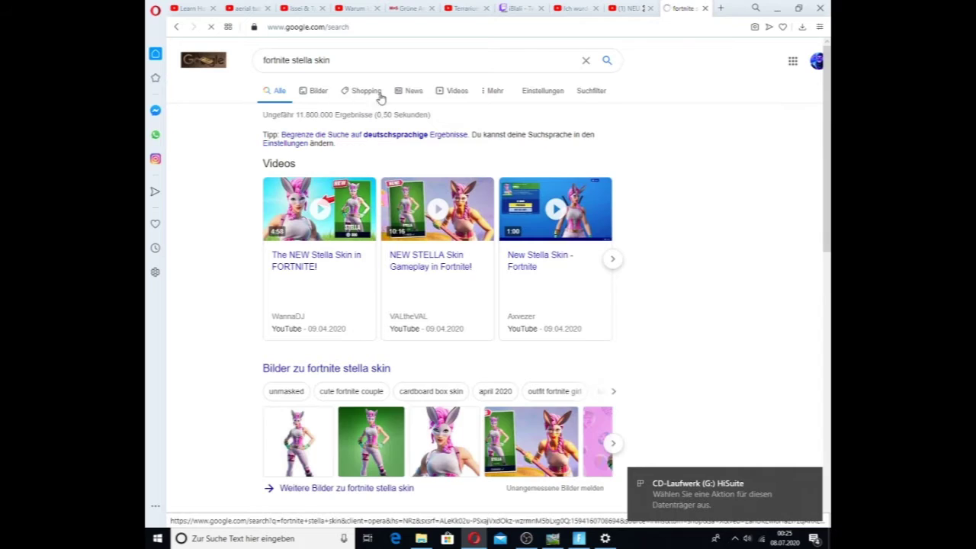
left_click(317, 94)
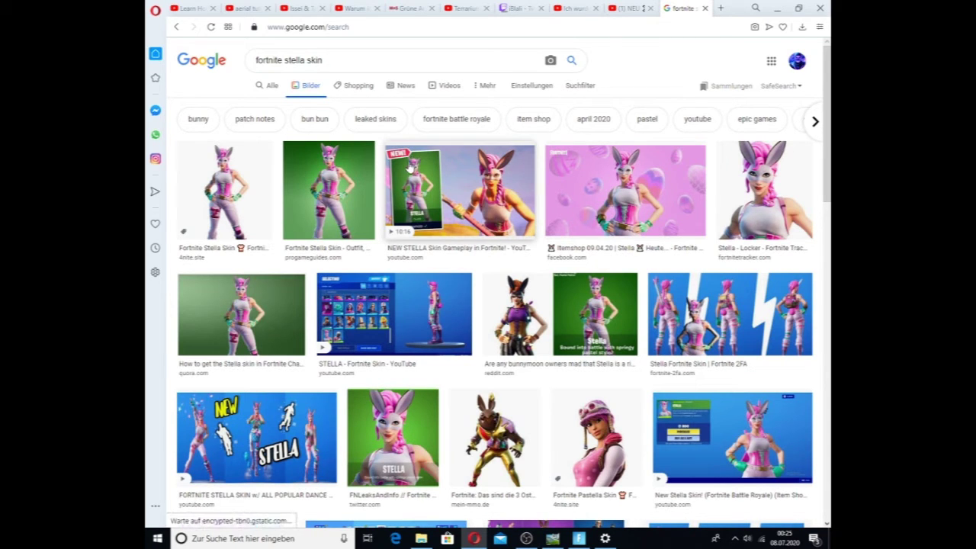
- Save the first Stella result into the Bildschirmfotos folder as 'featured'
left_click(244, 177)
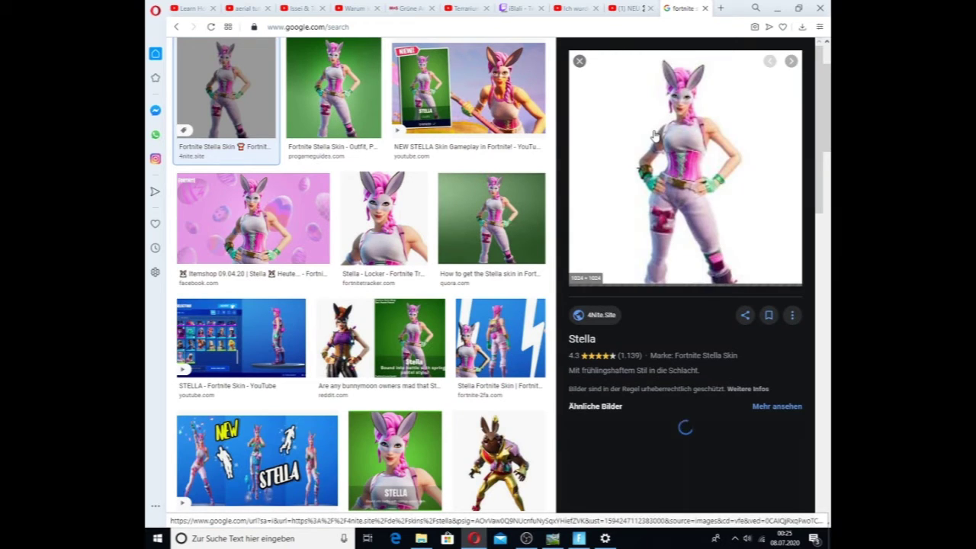
mouse_move(383, 221)
left_mouse_down()
mouse_move(359, 456)
mouse_move(414, 499)
left_mouse_up()
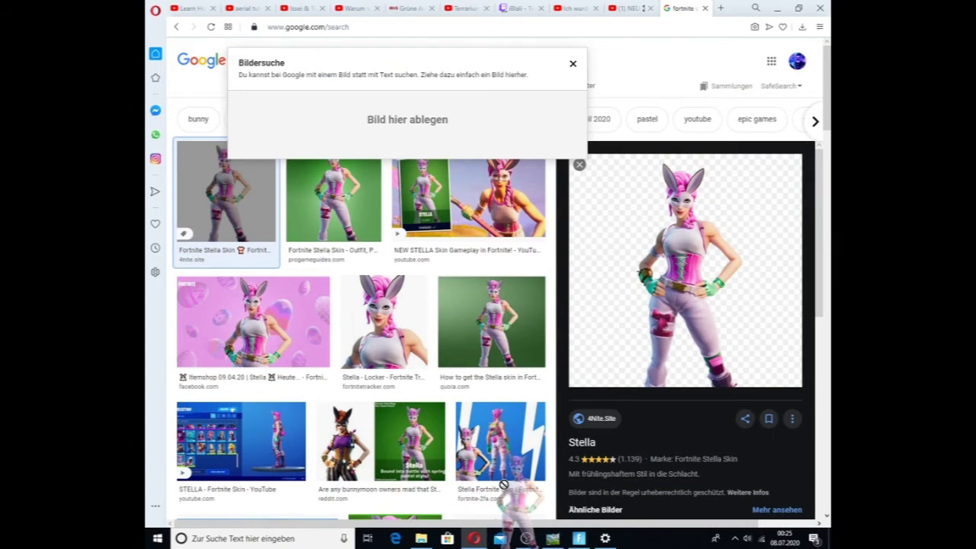
mouse_move(414, 499)
left_mouse_down()
mouse_move(419, 538)
mouse_move(777, 92)
left_mouse_up()
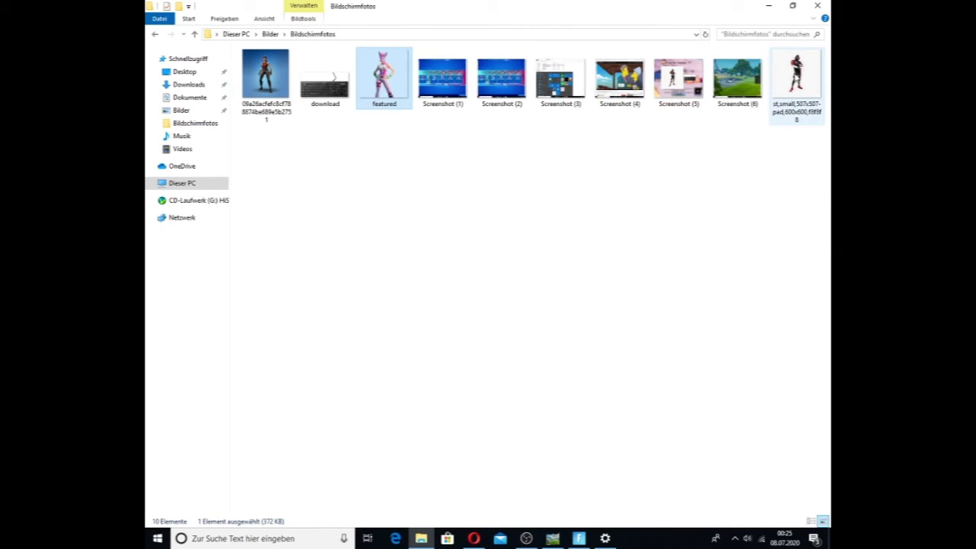
- Drop featured.png onto the GIMP canvas as a new layer and confirm the GEGL-Operation prompt
mouse_move(363, 79)
left_mouse_down()
mouse_move(437, 523)
mouse_move(579, 507)
left_mouse_up()
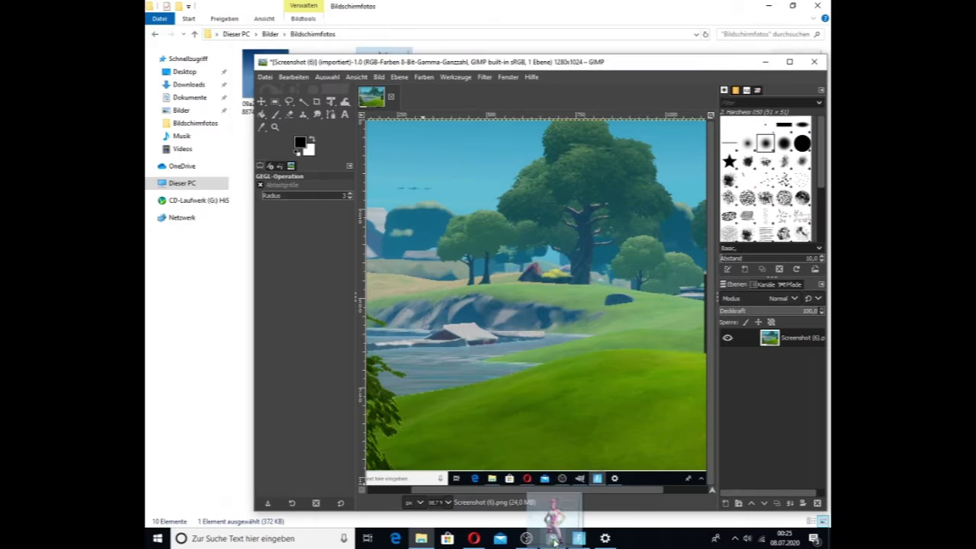
left_click_drag(579, 508, 557, 519)
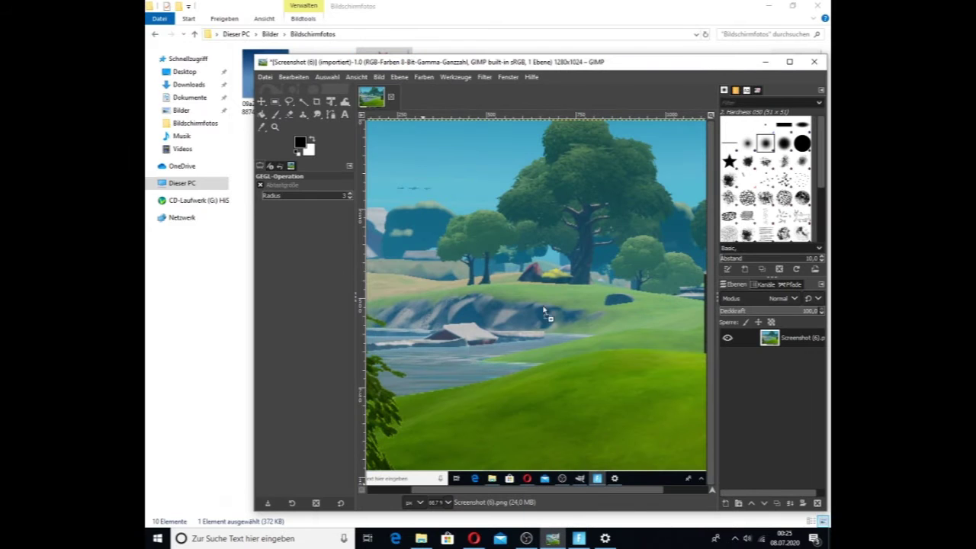
left_click_drag(542, 300, 547, 270)
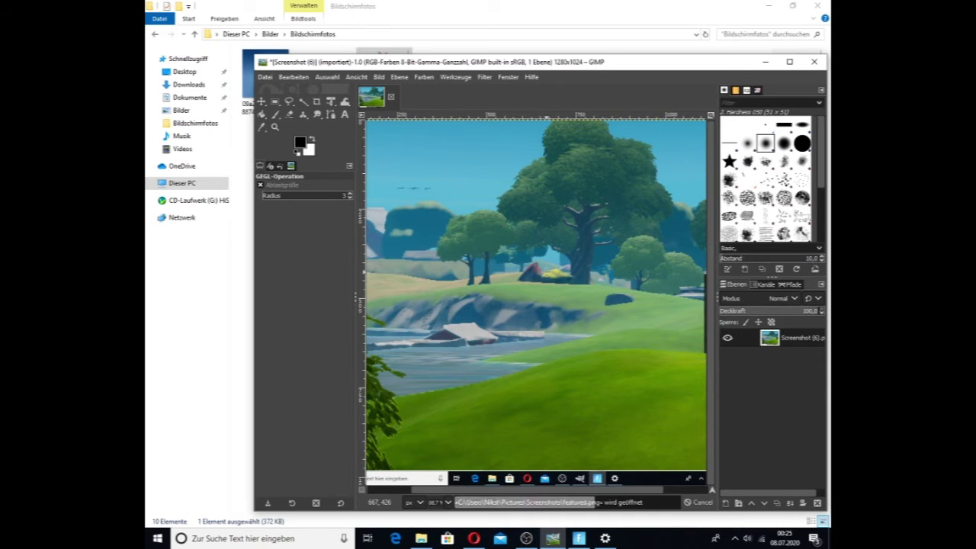
left_click(538, 265)
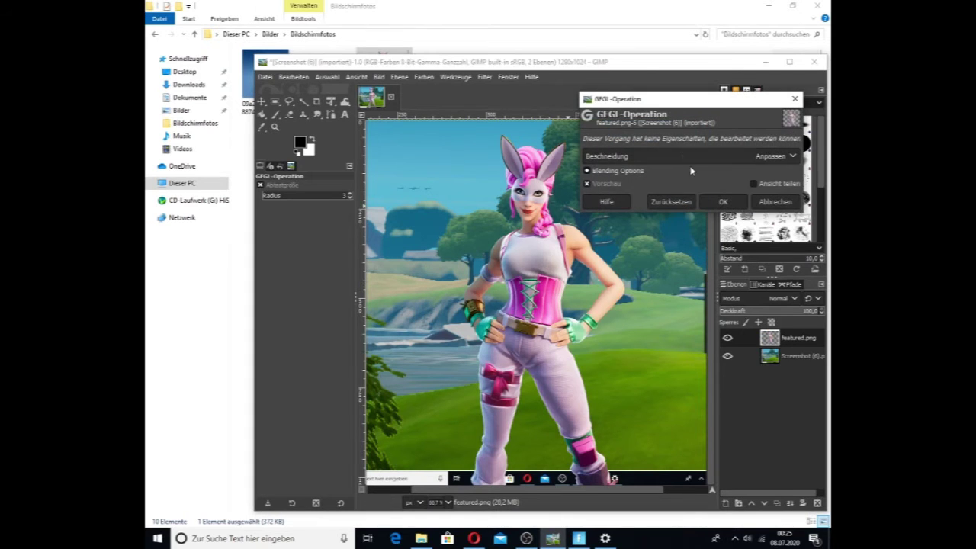
left_click(725, 202)
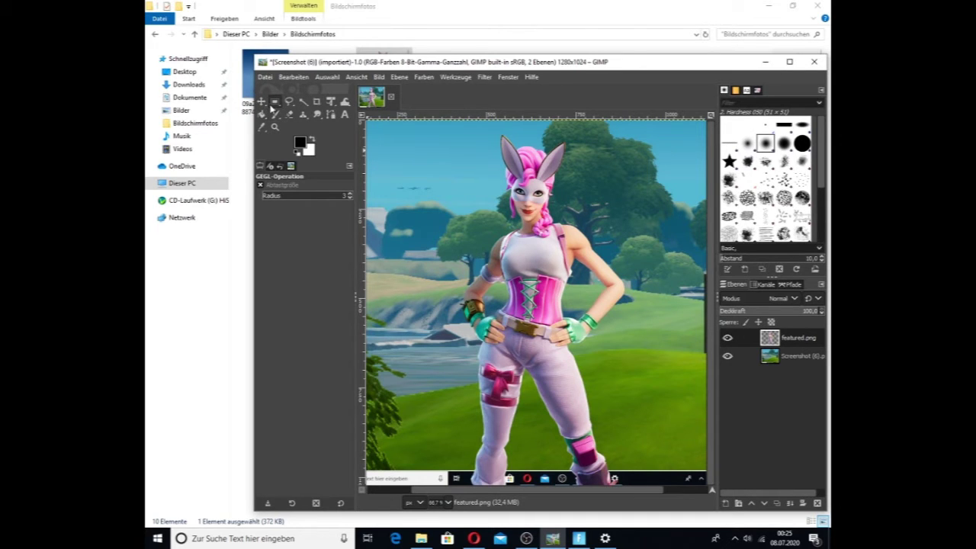
left_click(261, 101)
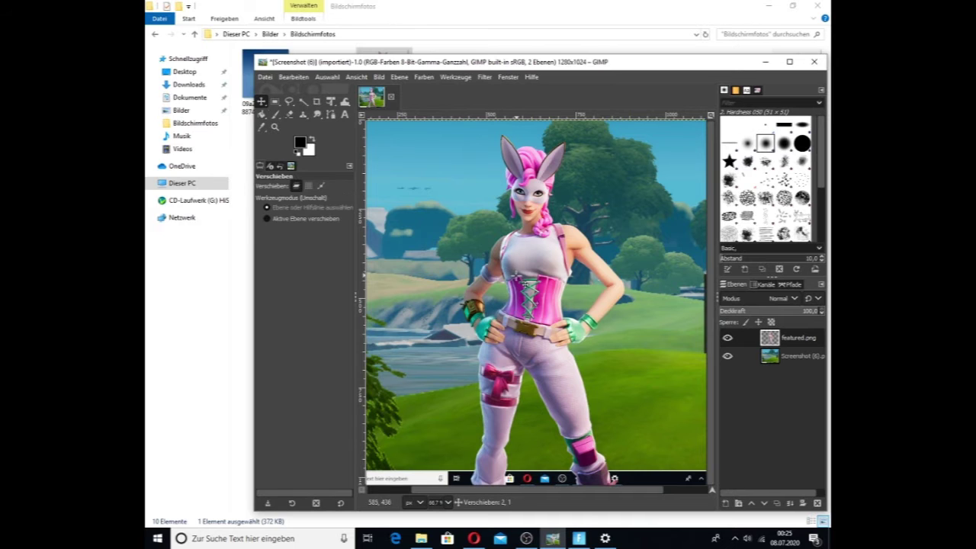
- Nudge the Stella layer left and sketch trial text boxes near the top and right
left_click_drag(519, 278, 492, 254)
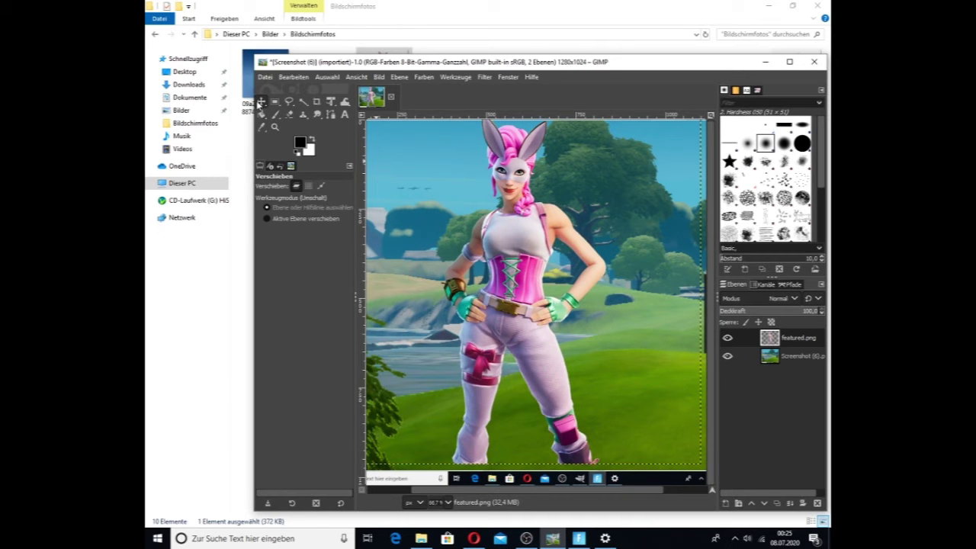
mouse_move(515, 282)
left_mouse_down()
mouse_move(457, 283)
mouse_move(548, 296)
mouse_move(529, 289)
left_mouse_up()
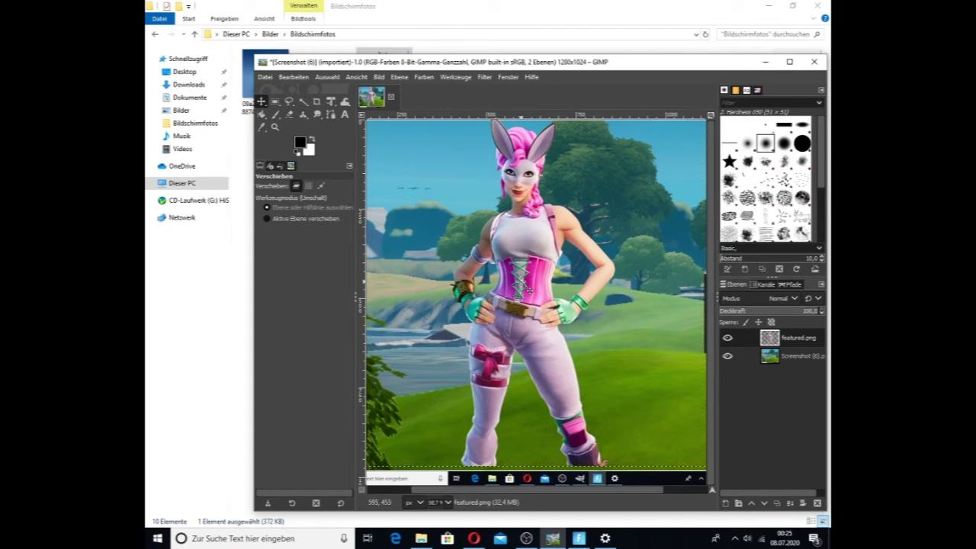
left_click(345, 114)
left_click_drag(386, 154, 457, 229)
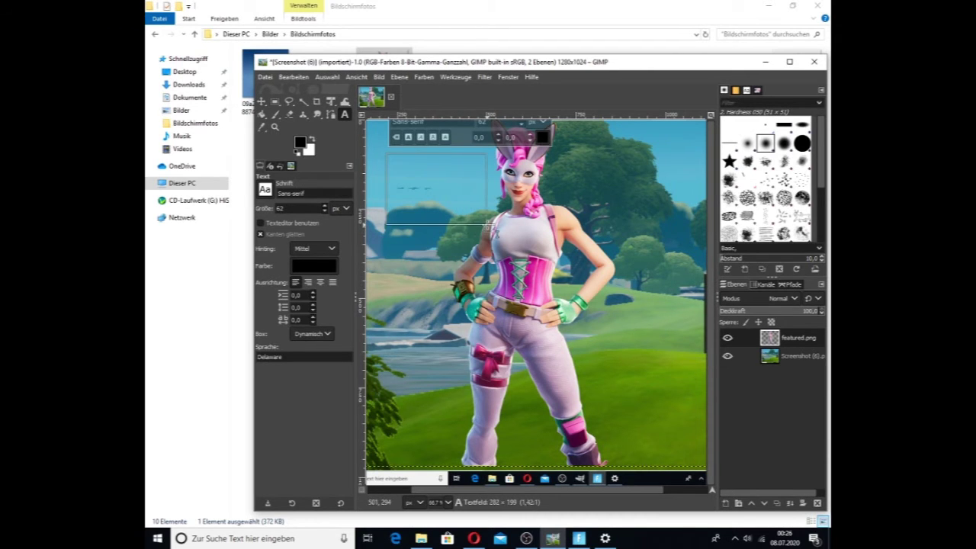
left_click_drag(458, 229, 482, 227)
left_click_drag(627, 169, 694, 377)
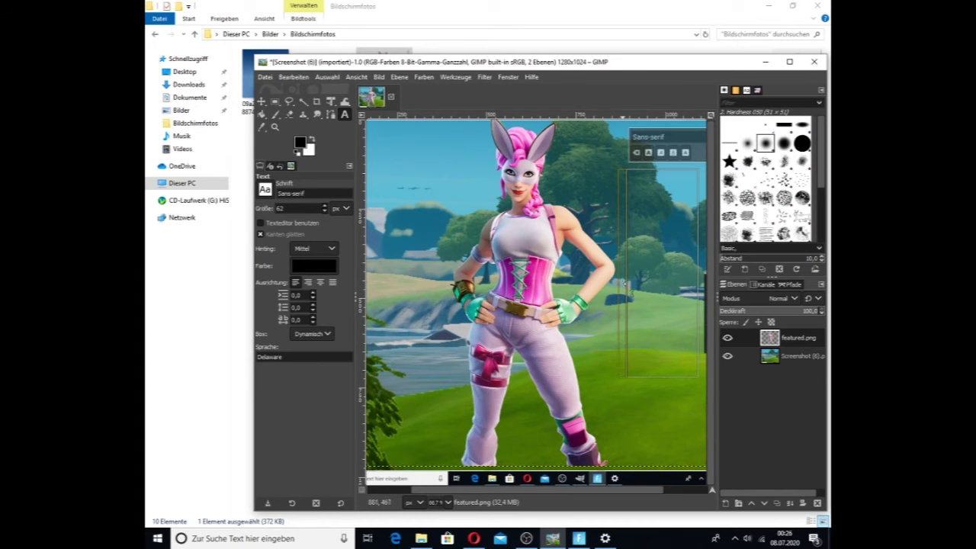
left_click_drag(627, 276, 618, 275)
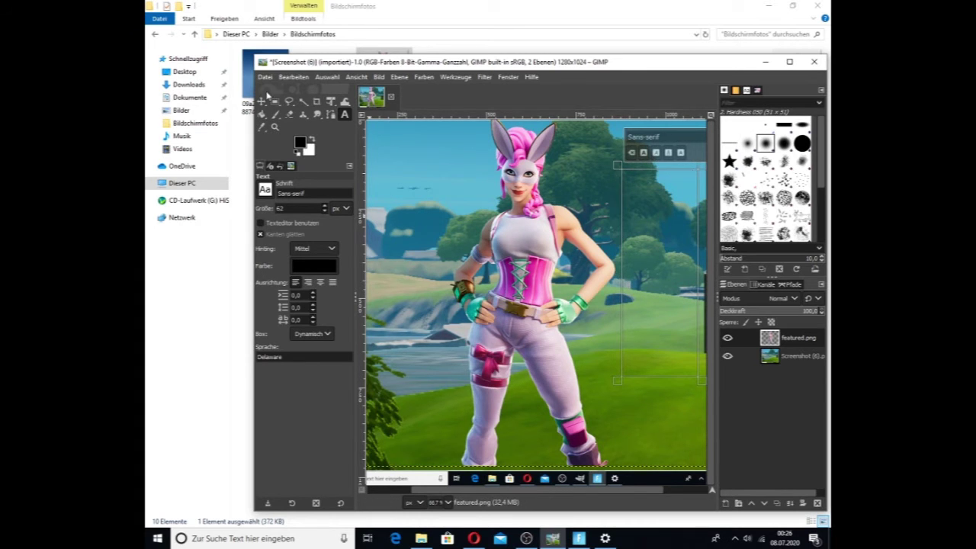
- Move Stella toward the left edge and shift the landscape layer right and down
left_click(261, 101)
left_click_drag(526, 250, 447, 244)
mouse_move(563, 217)
left_mouse_down()
mouse_move(592, 220)
mouse_move(588, 208)
mouse_move(600, 218)
left_mouse_up()
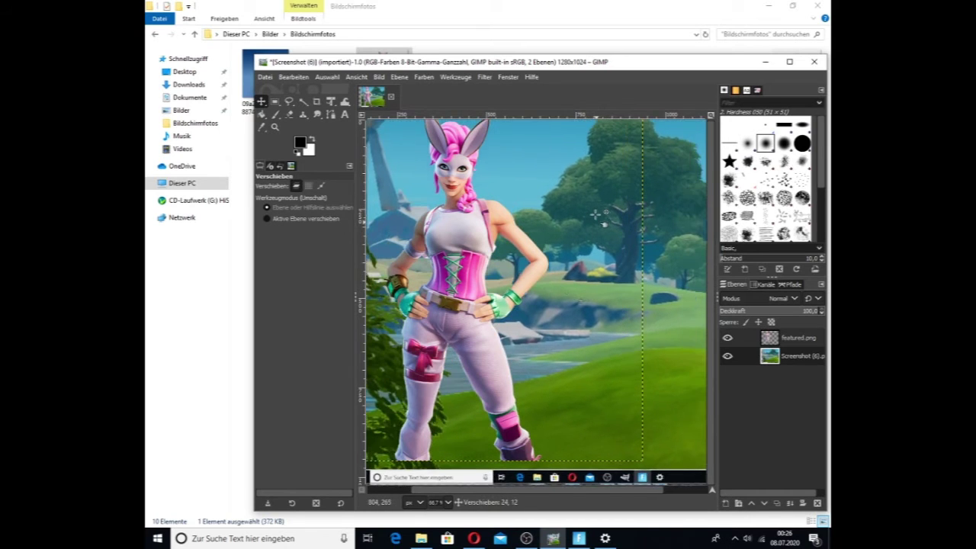
left_click(345, 114)
- Draw a text box right of Stella and type 'Fortnite tamnail ganz einfach selber machen' over several lines
left_click(544, 173)
left_click_drag(544, 174, 665, 370)
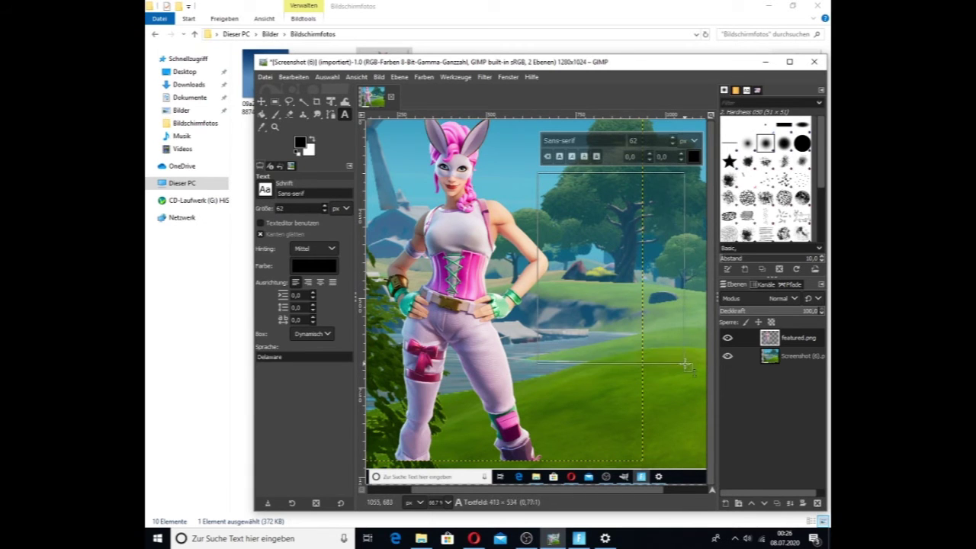
left_click_drag(665, 370, 705, 358)
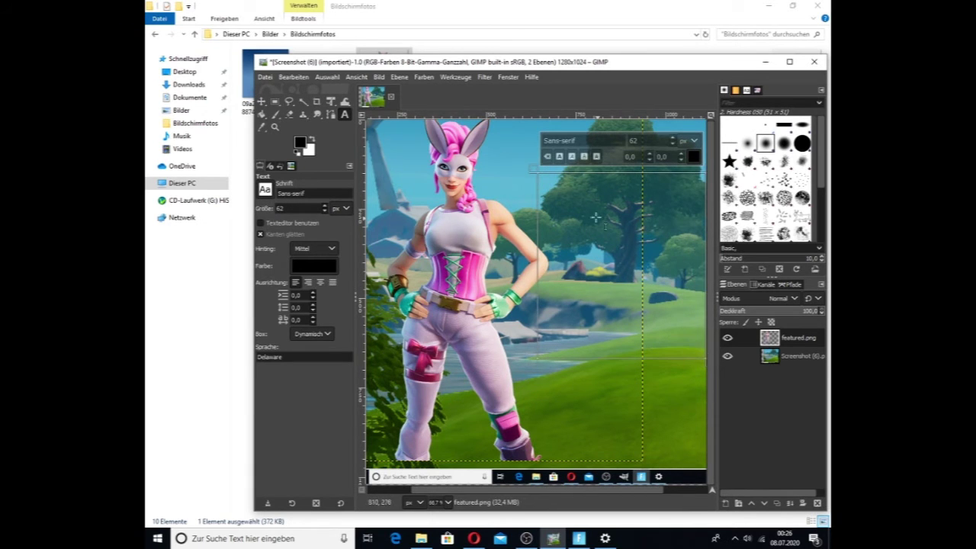
type("F")
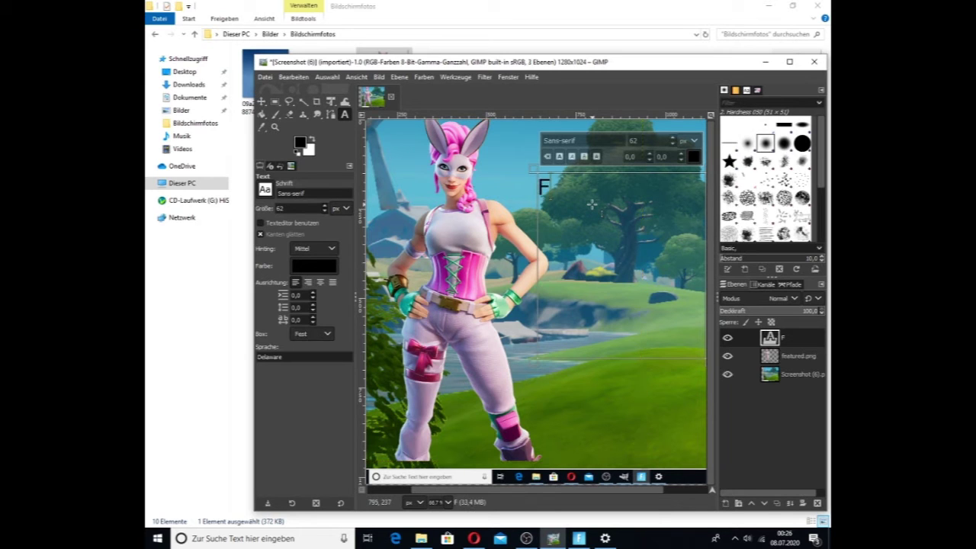
type("ort")
type("ni")
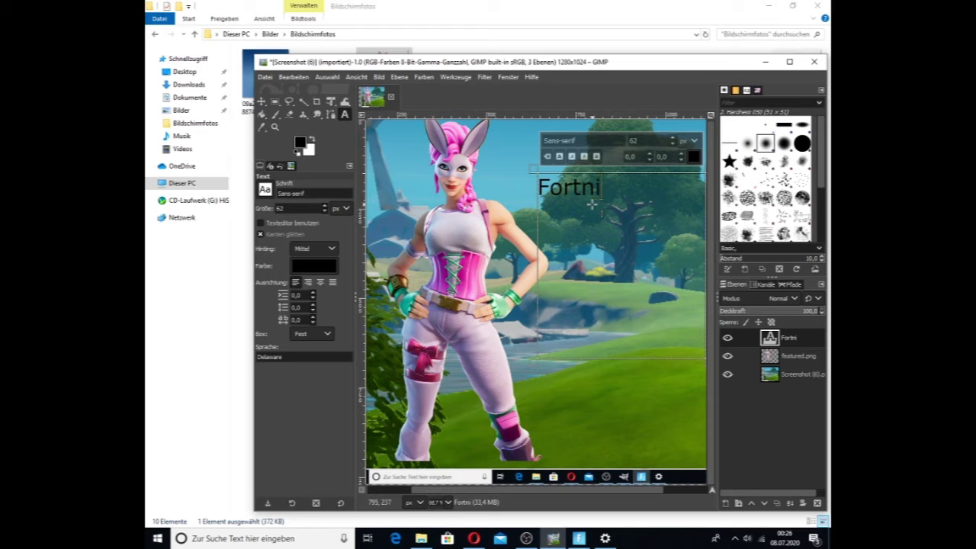
type("te t")
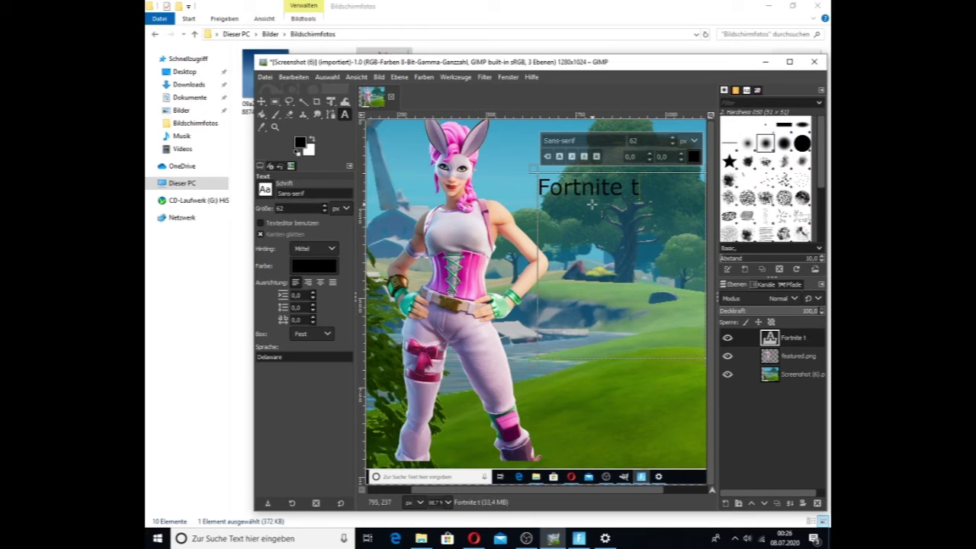
type("amnai")
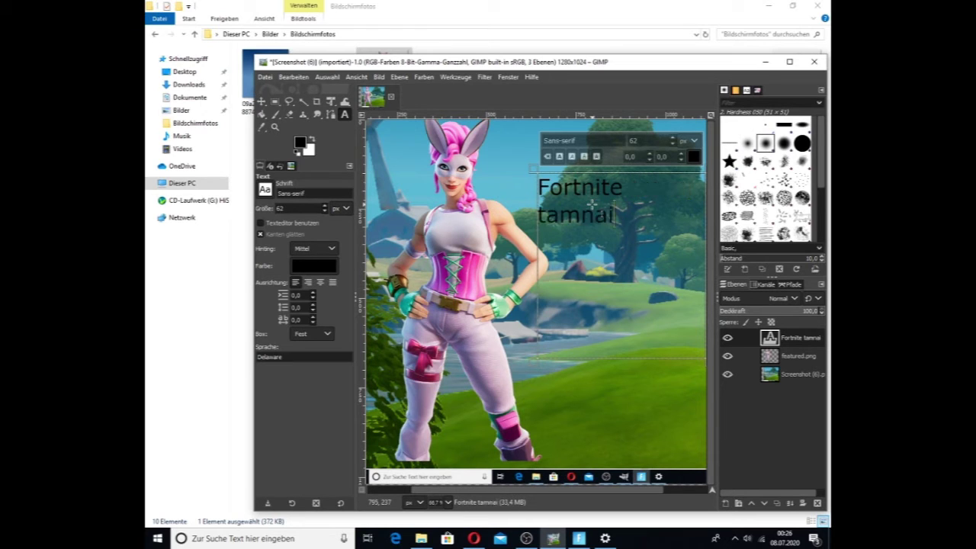
type("l e")
type("rstele")
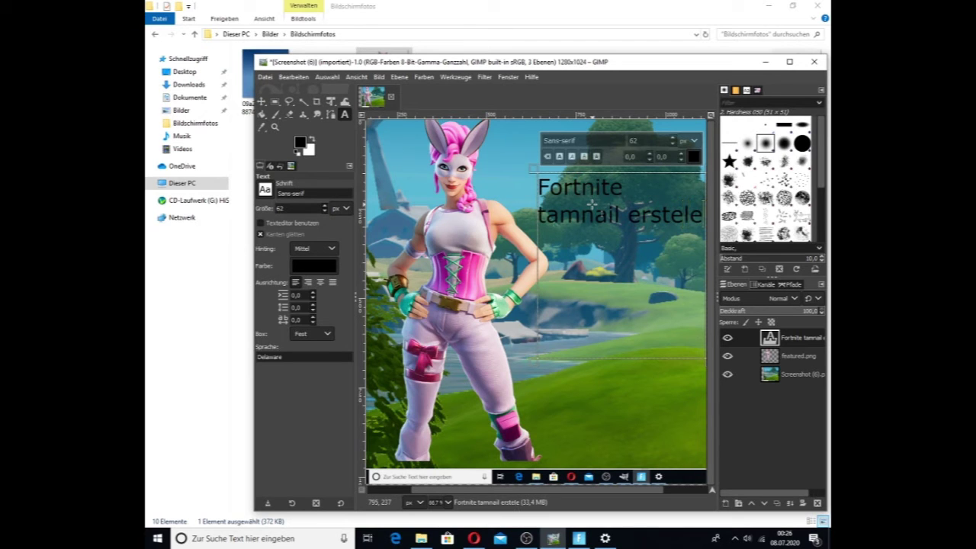
key("BackSpace")
key("BackSpace")
key("BackSpace")
key("BackSpace")
key("BackSpace")
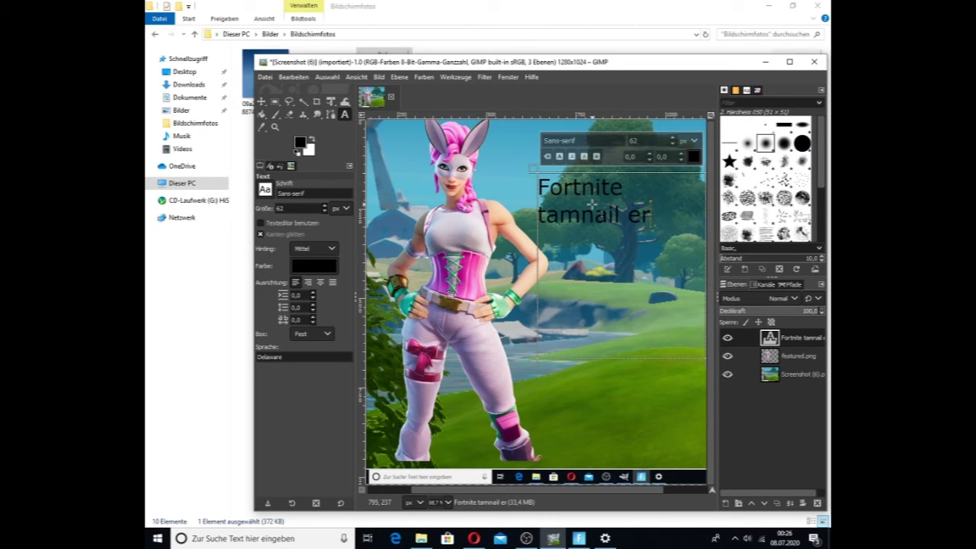
key("BackSpace")
key("BackSpace")
type("ga")
type("nz")
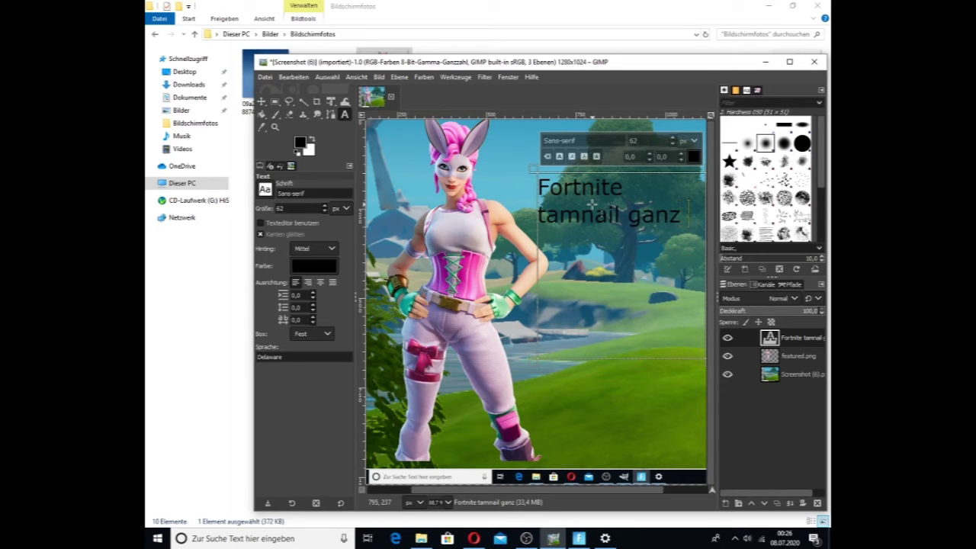
type(" einfac")
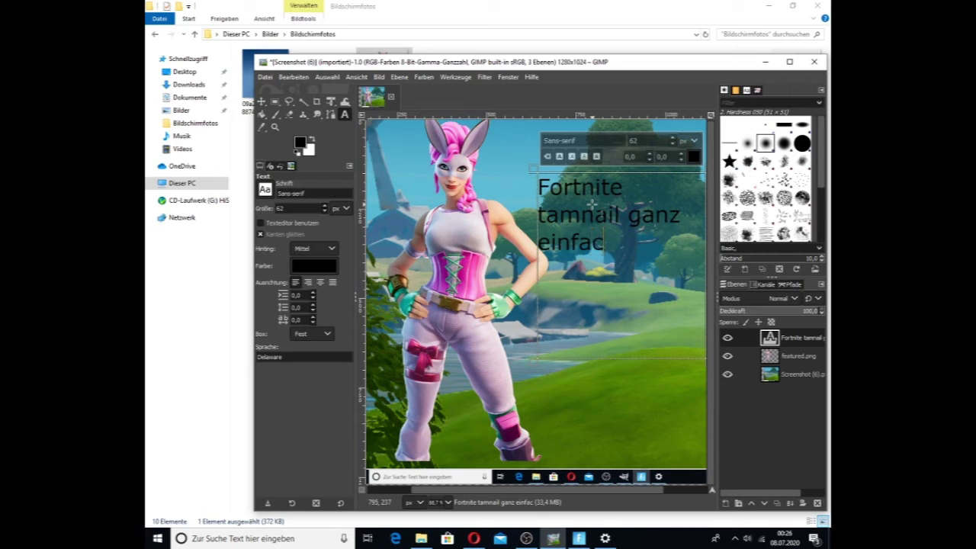
type("h s")
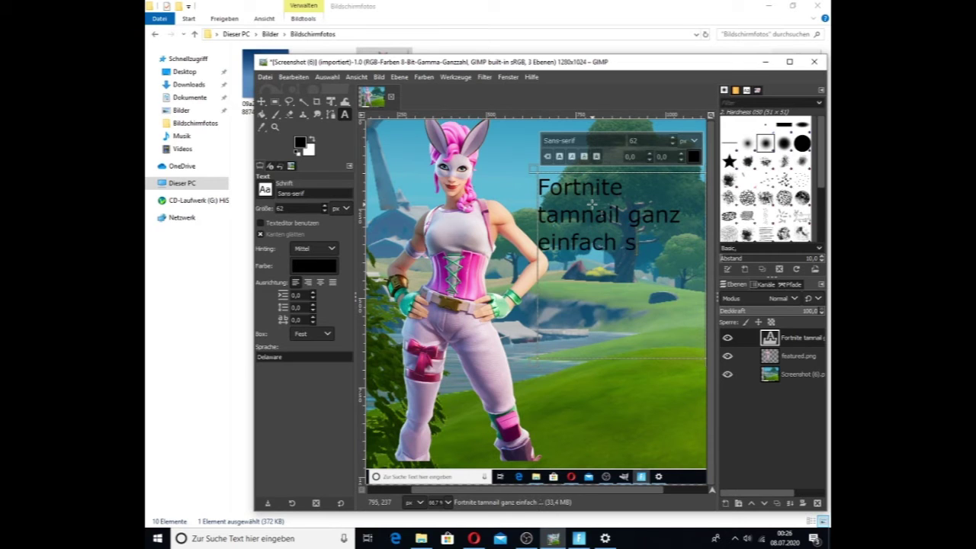
type("elber")
key("Return")
type("ma")
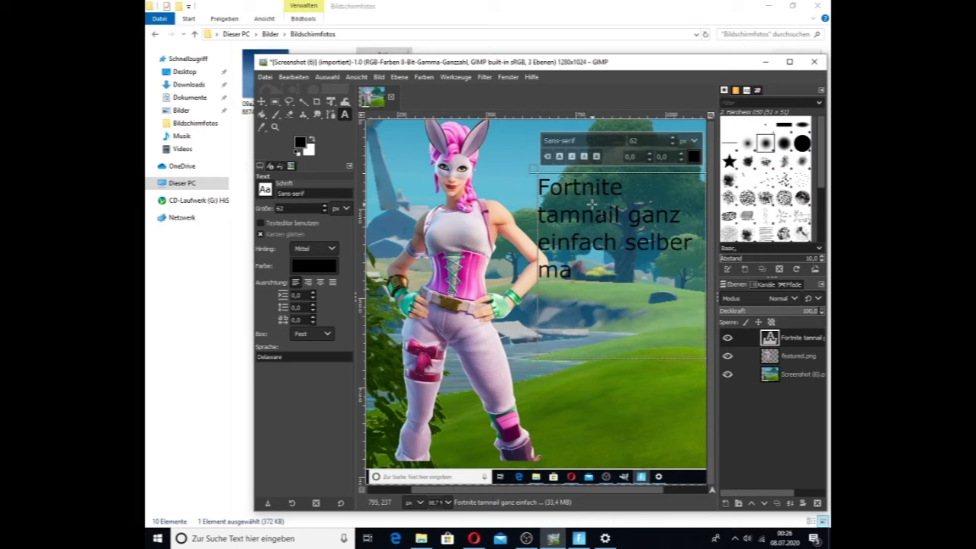
type("chen")
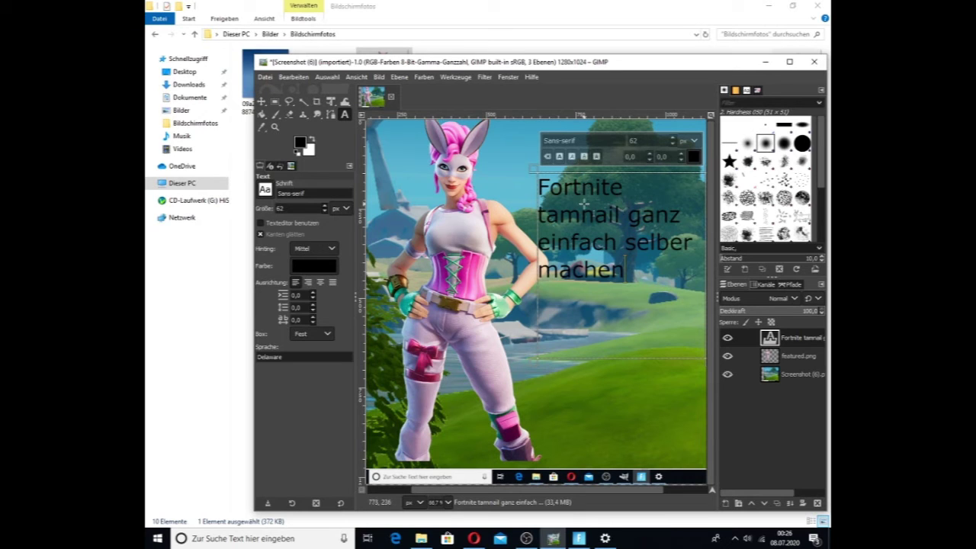
- Correct the typo 'tamnail' to 'tampnail' in the title
left_click(594, 216)
key("BackSpace")
type("P")
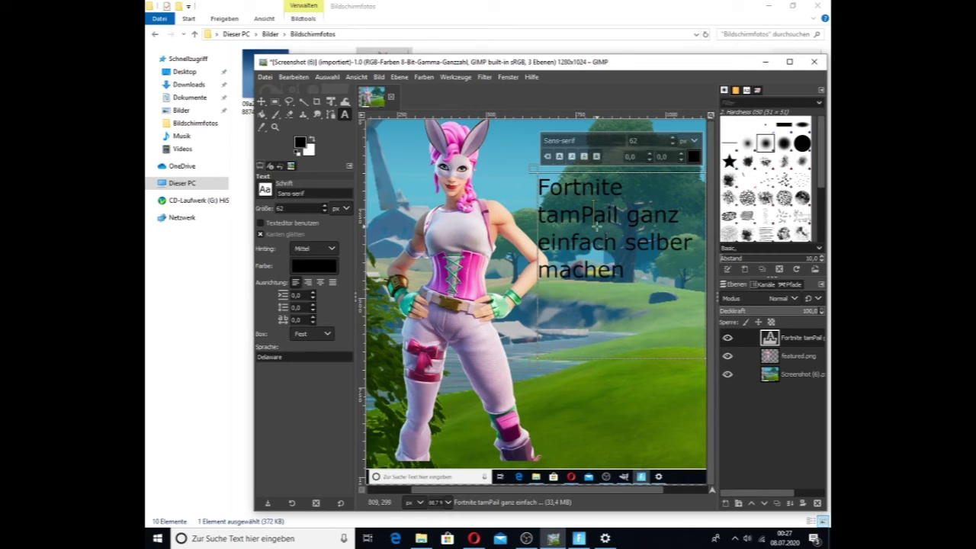
key("BackSpace")
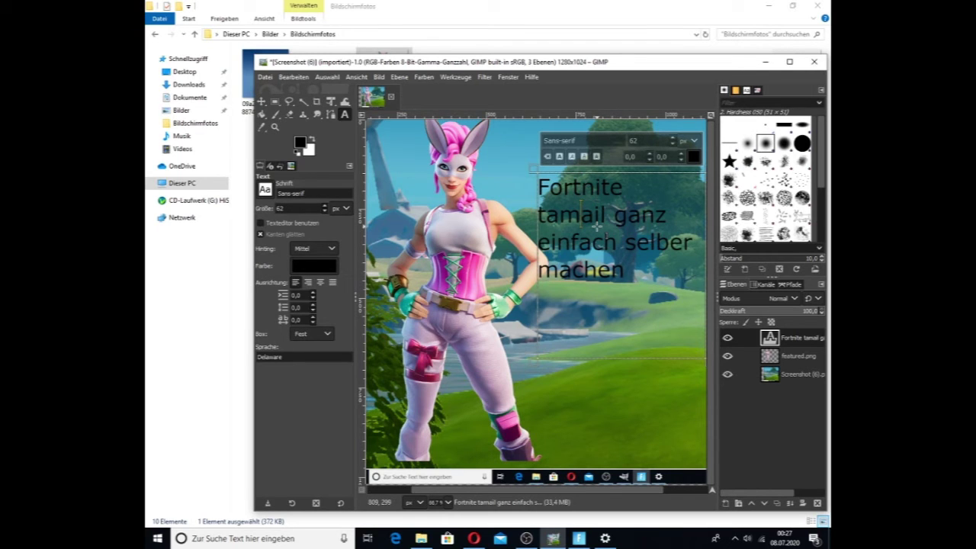
type("pn")
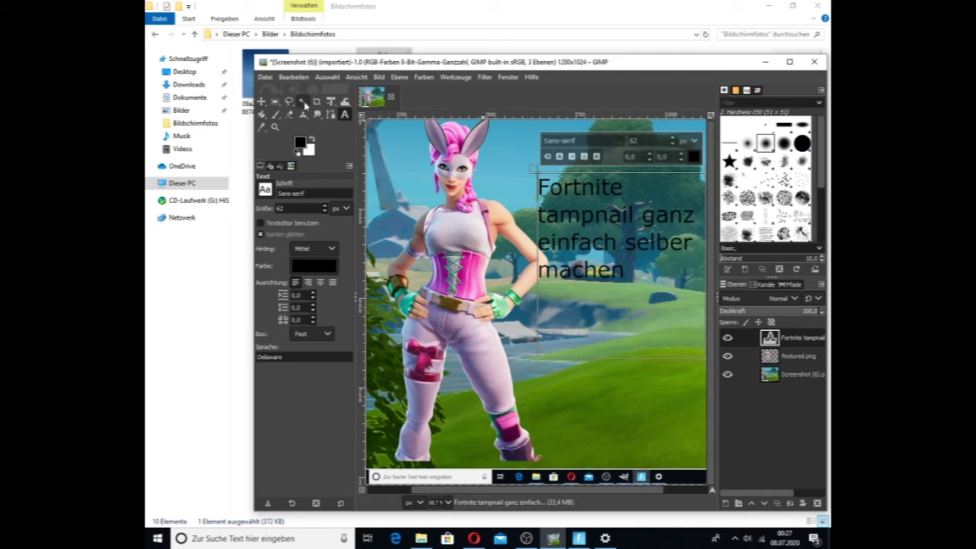
- Fuzzy-select the title lettering and fill it with the golden pattern via Edit > Fill with Pattern
left_click(302, 104)
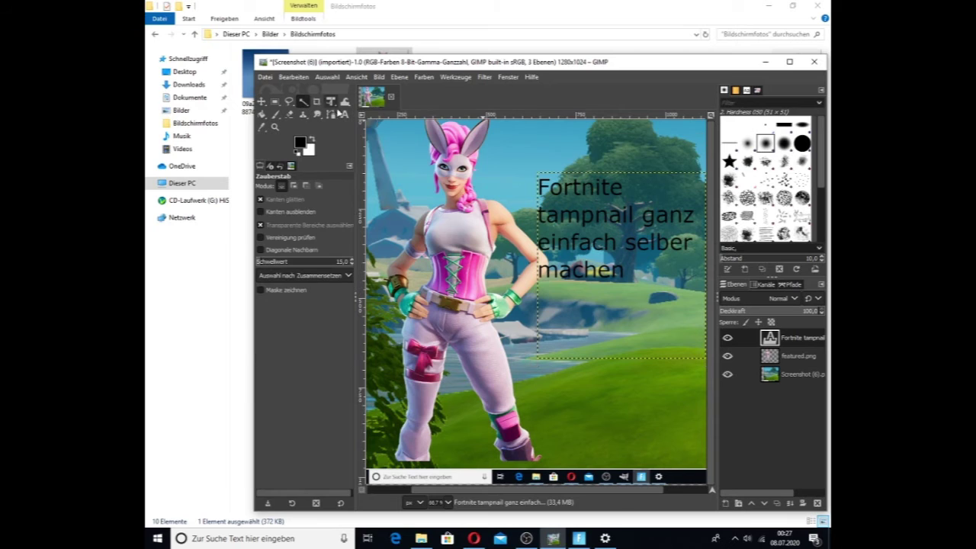
left_click(543, 187)
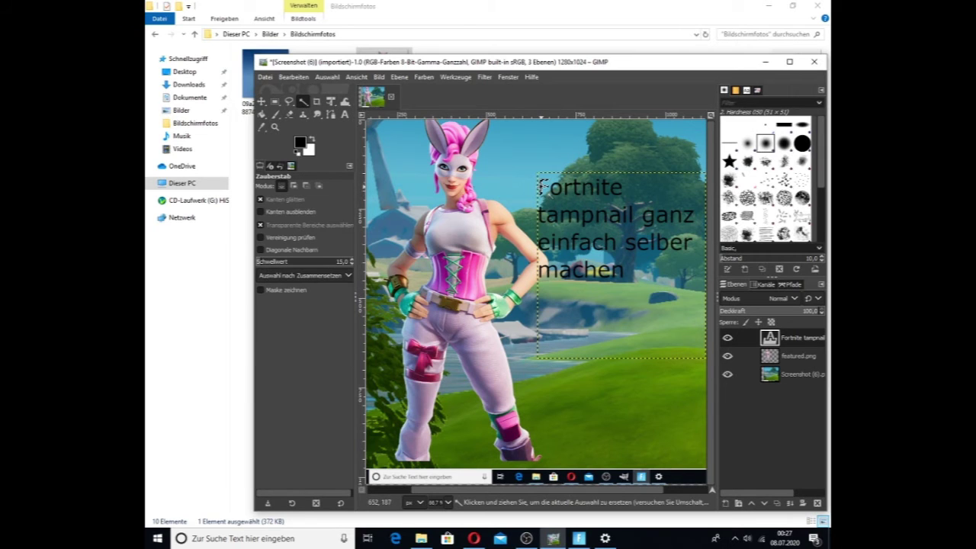
right_click(543, 188)
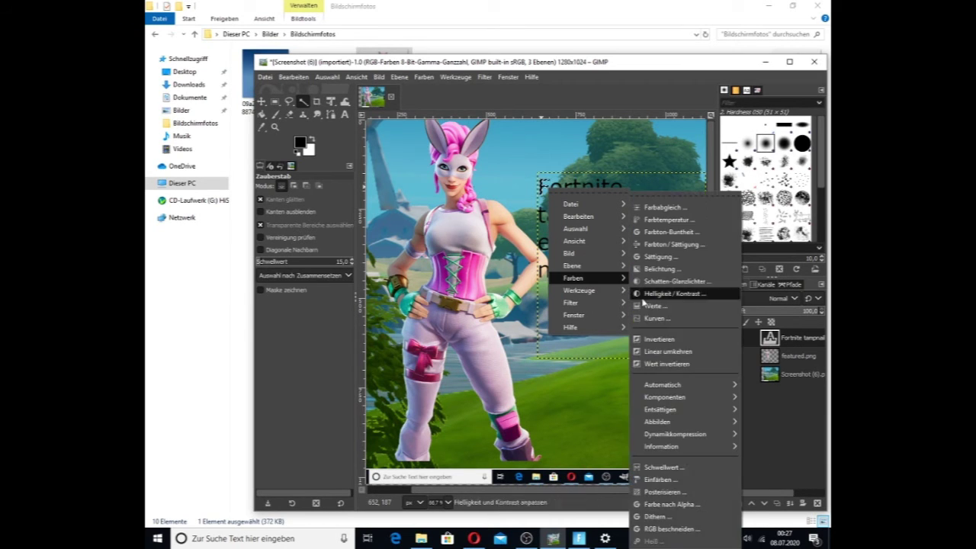
mouse_move(583, 216)
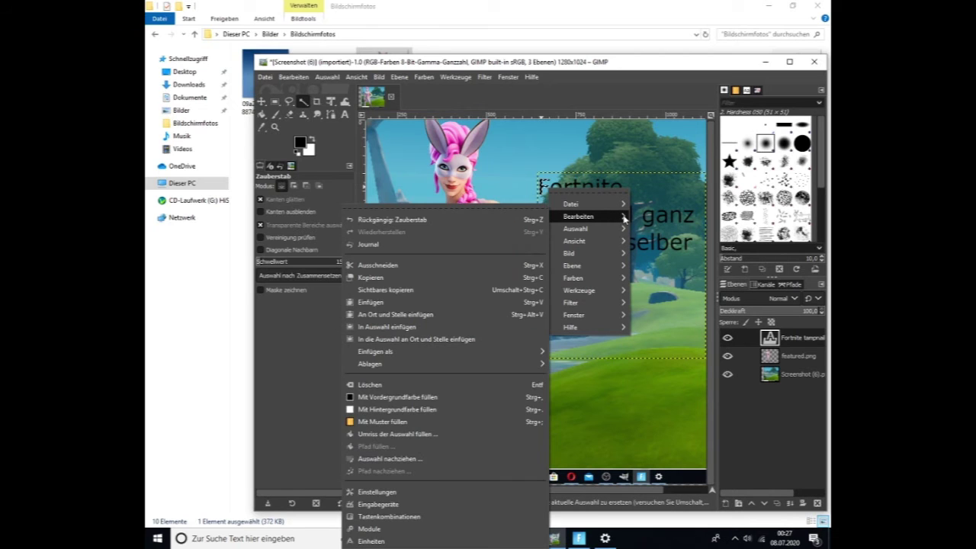
left_click(351, 422)
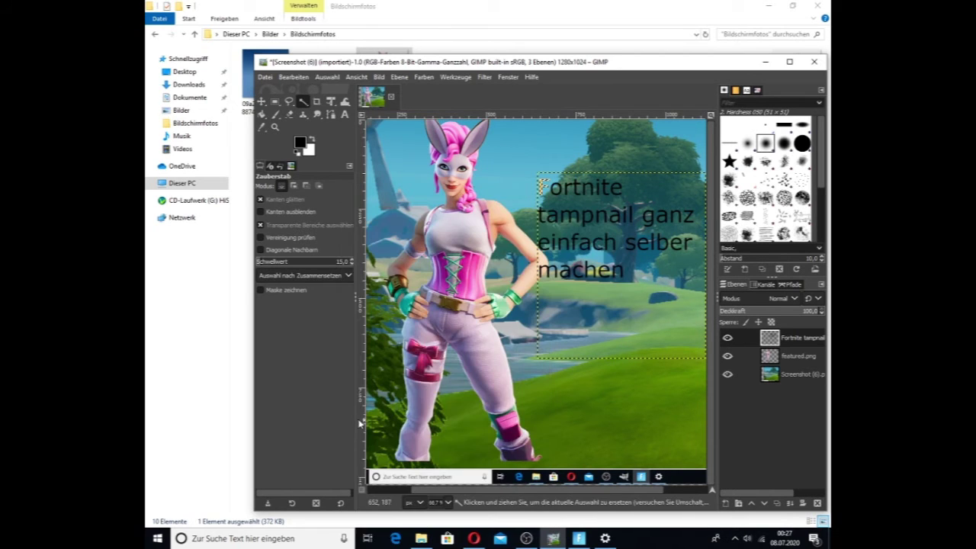
right_click(556, 200)
mouse_move(585, 222)
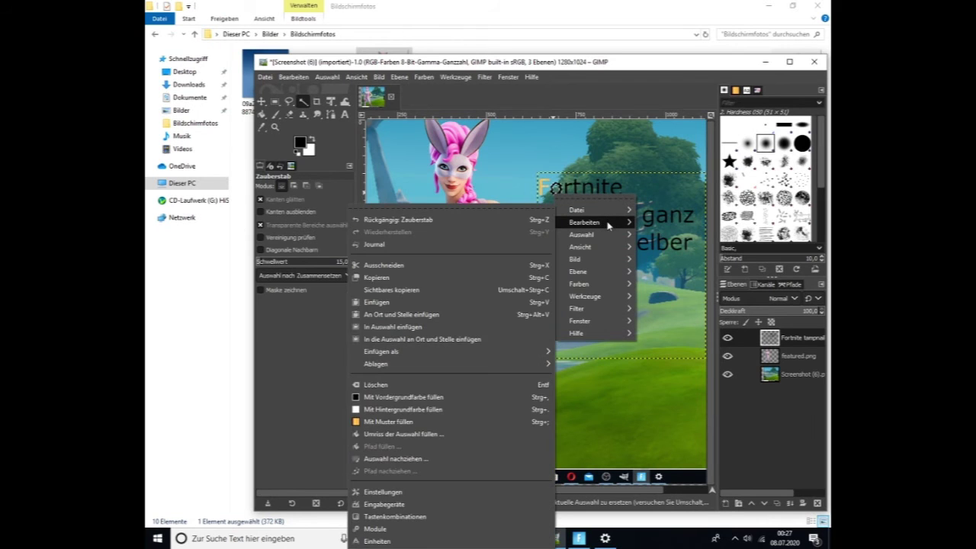
key("Escape")
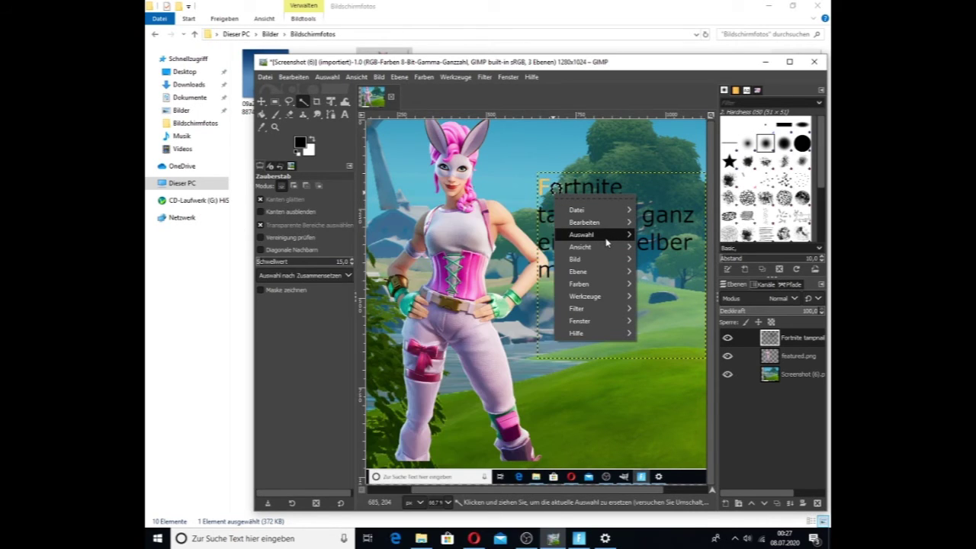
key("Escape")
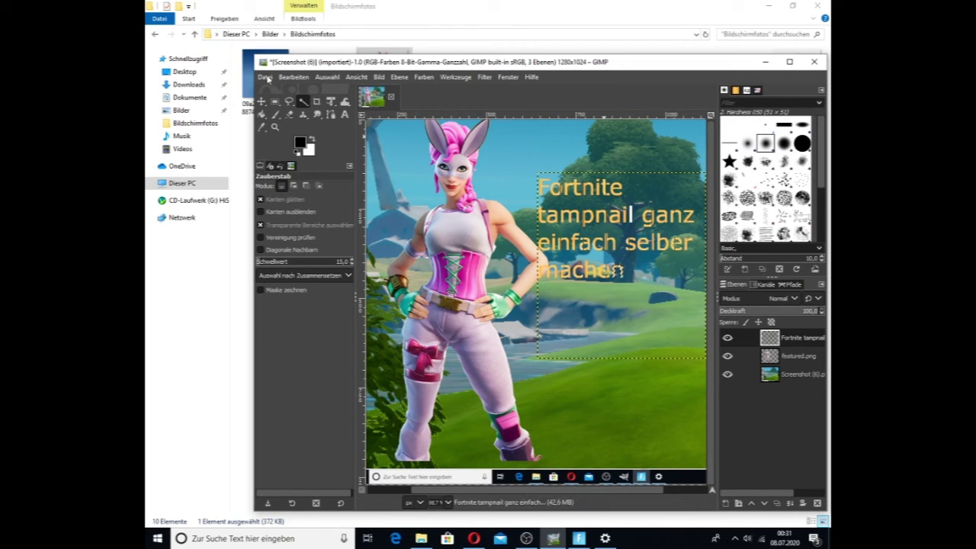
- Choose Export As from GIMP's File menu to begin exporting the thumbnail
left_click(267, 78)
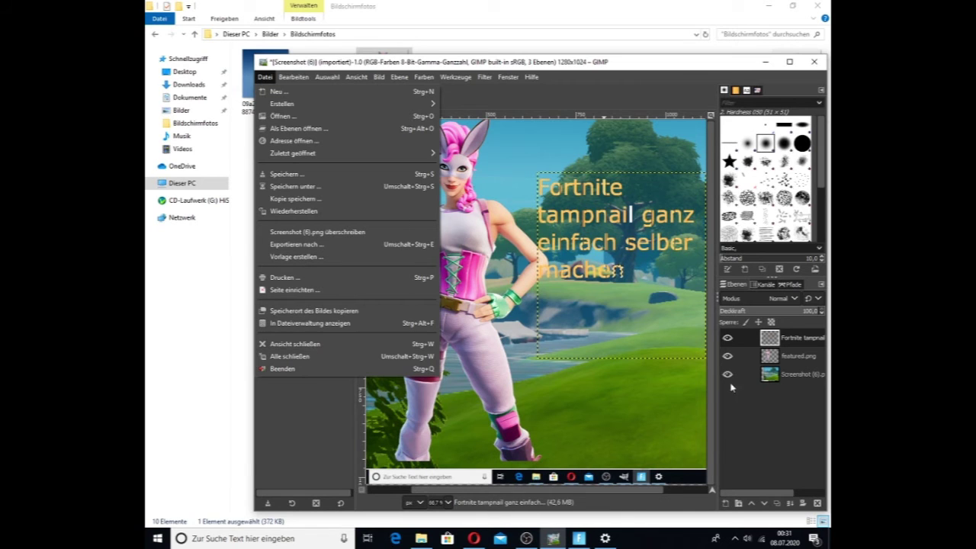
left_click(785, 385)
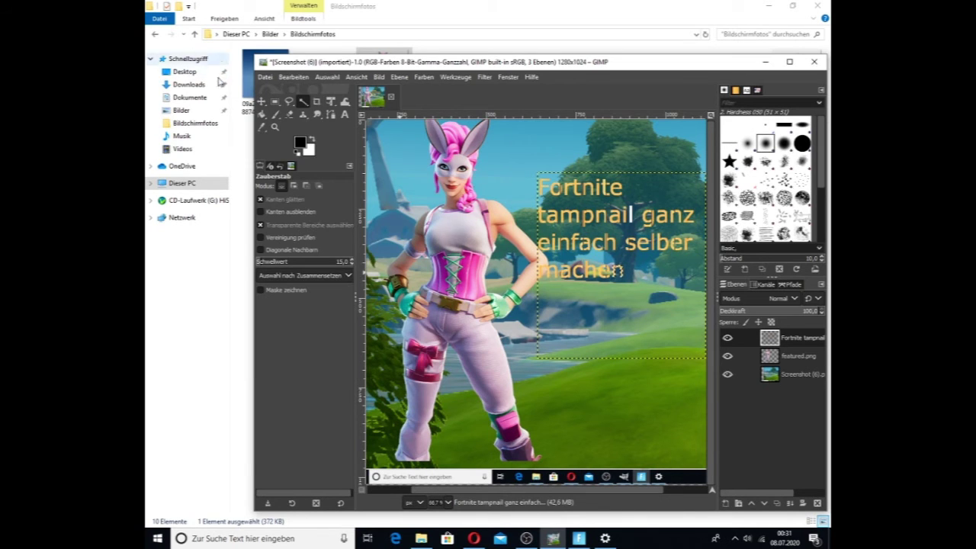
left_click(264, 78)
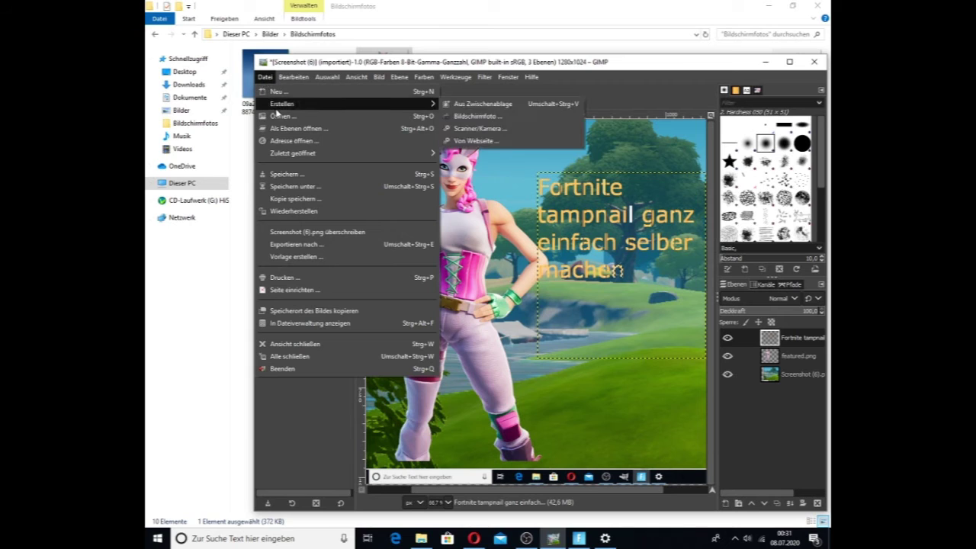
left_click(286, 246)
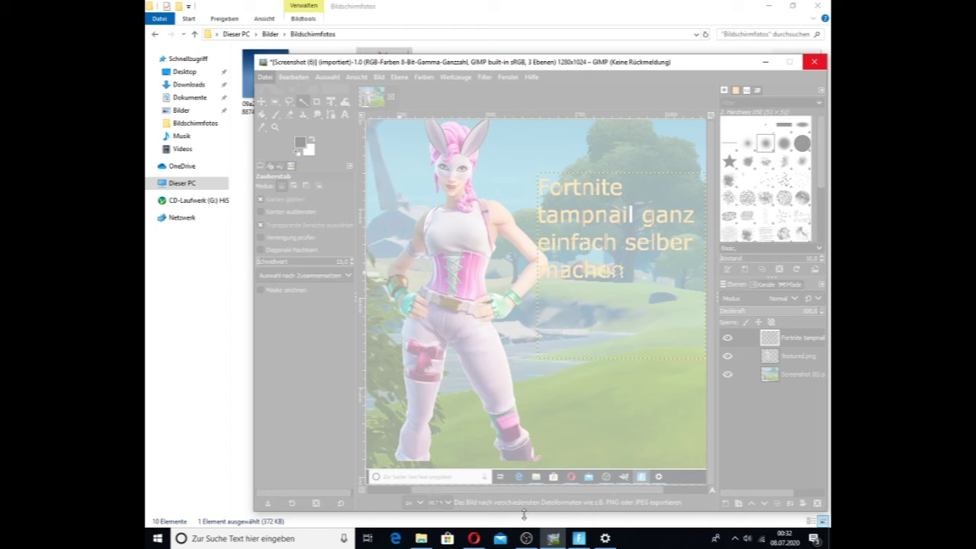
- Glance at the OBS Studio window, then switch back to GIMP's export dialog
left_click(526, 538)
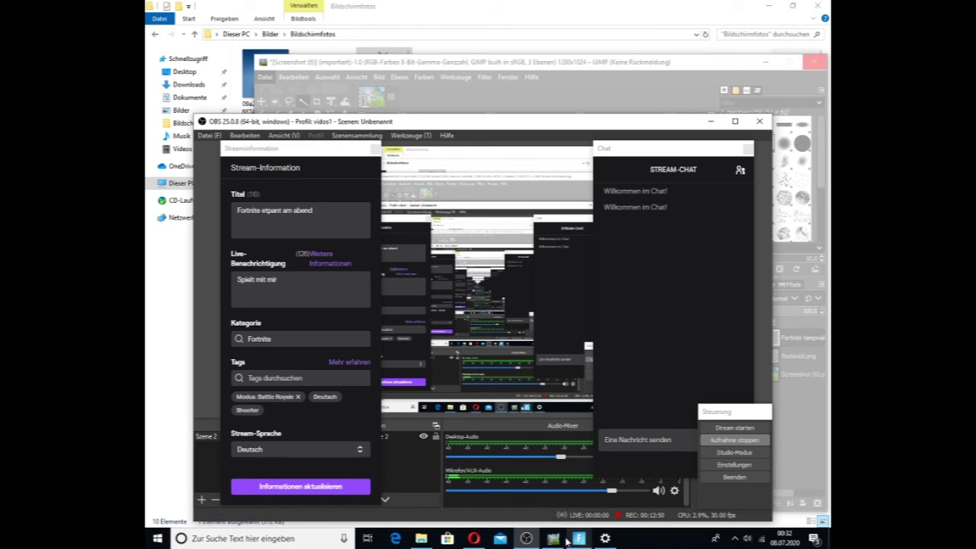
left_click(553, 539)
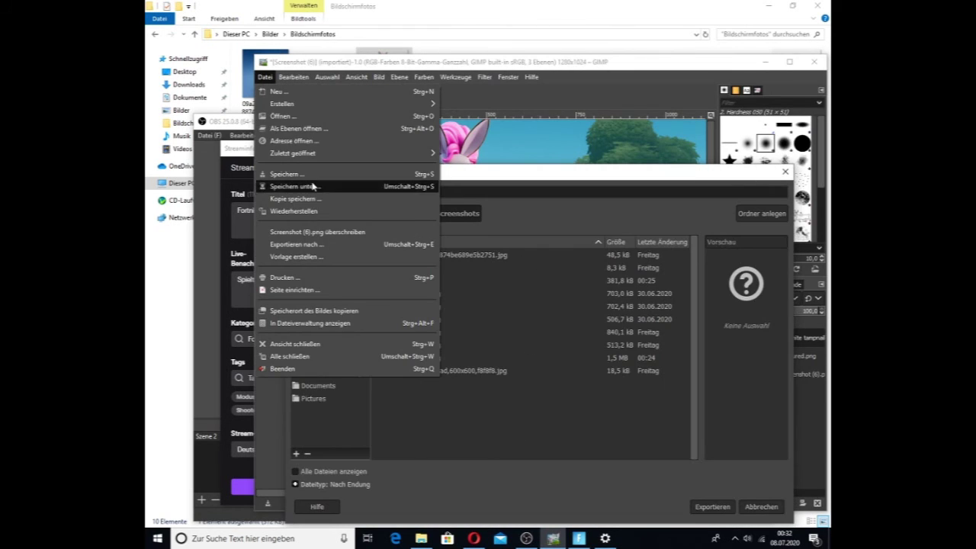
- Export the thumbnail as PNG over Screenshot (1).png, accepting the overwrite and PNG options
left_click(633, 124)
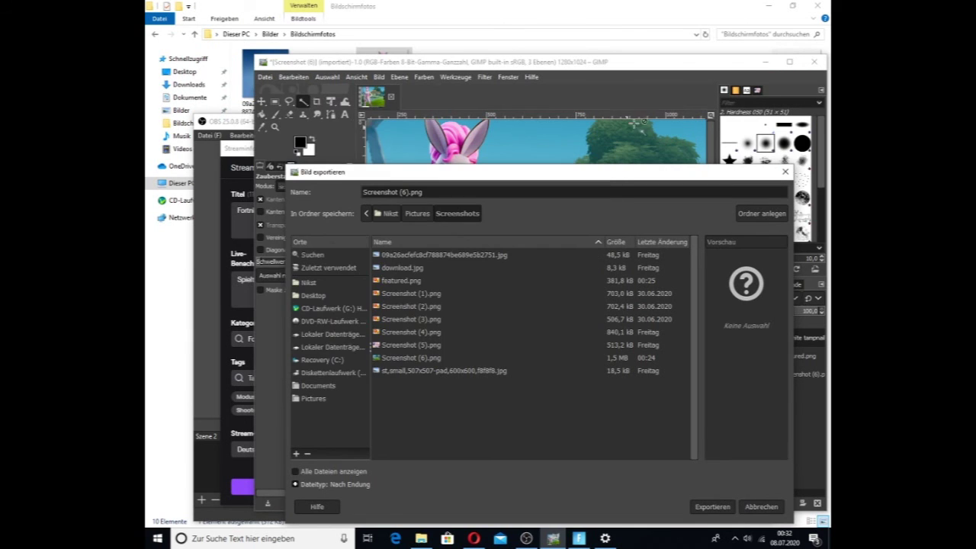
left_click(423, 296)
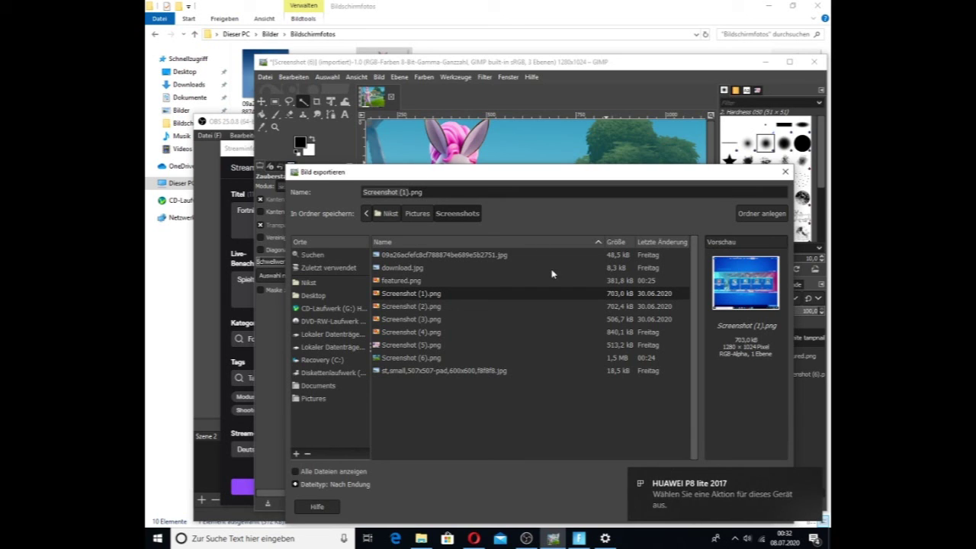
left_click(812, 482)
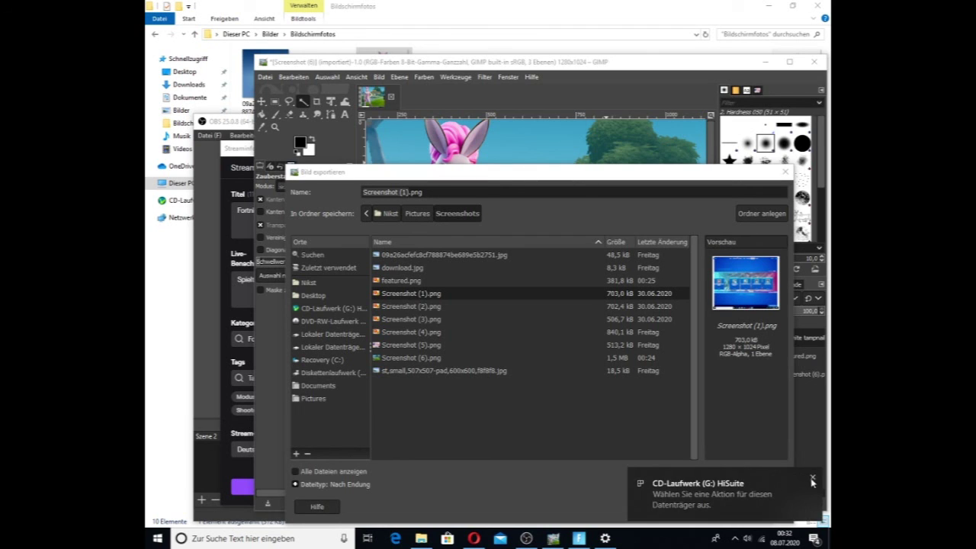
left_click(812, 481)
left_click(714, 507)
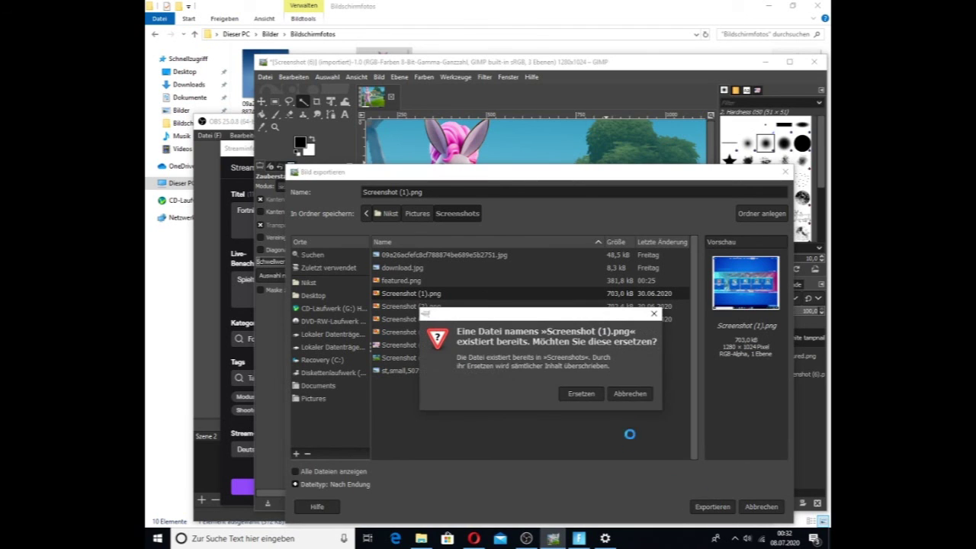
left_click(581, 394)
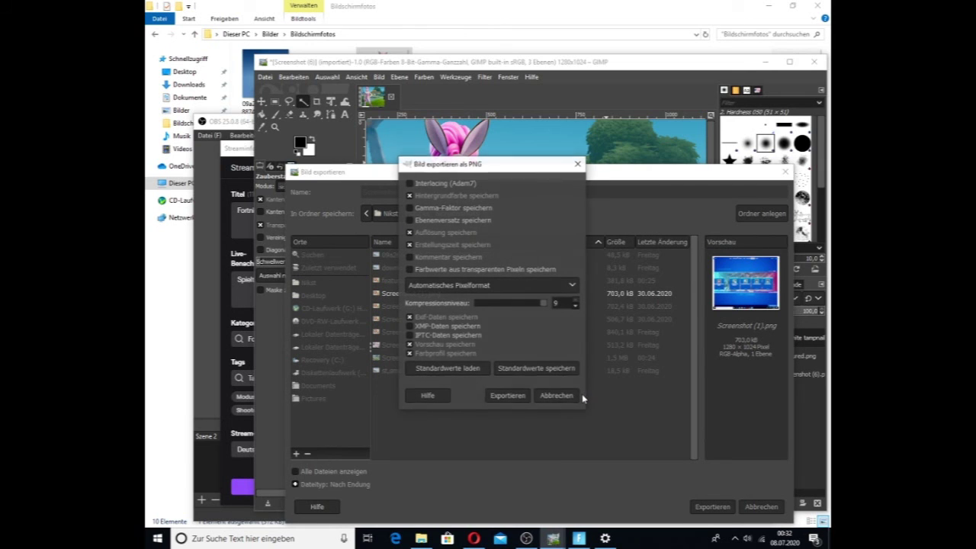
left_click(507, 396)
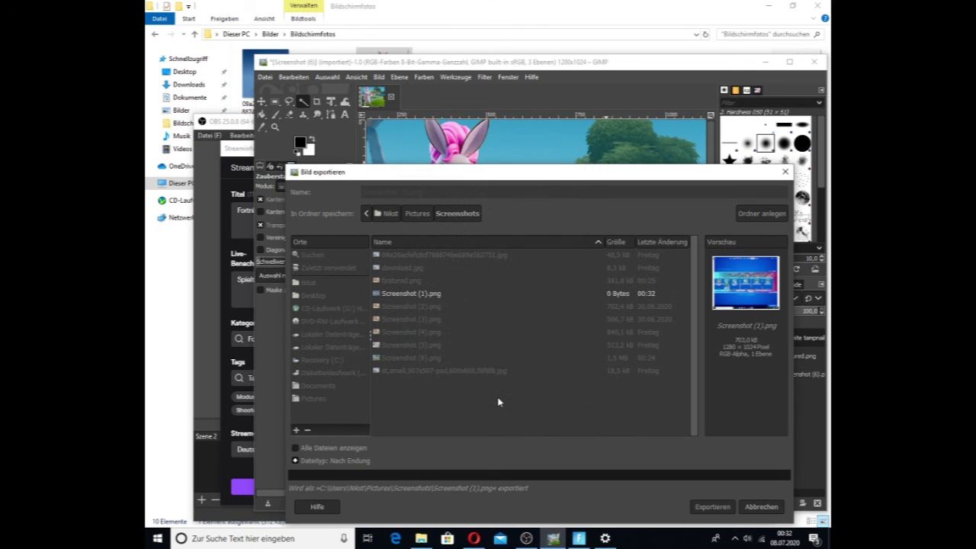